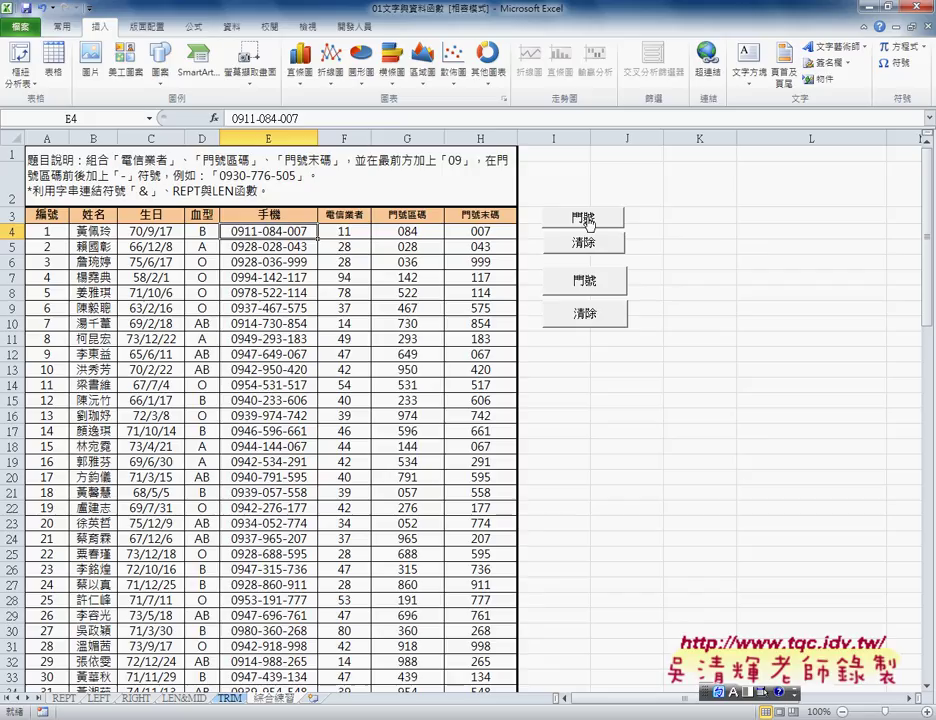
Run the 清除 and 門號 macro buttons to clear, refill, then clear column E's phone numbers
left_click(568, 241)
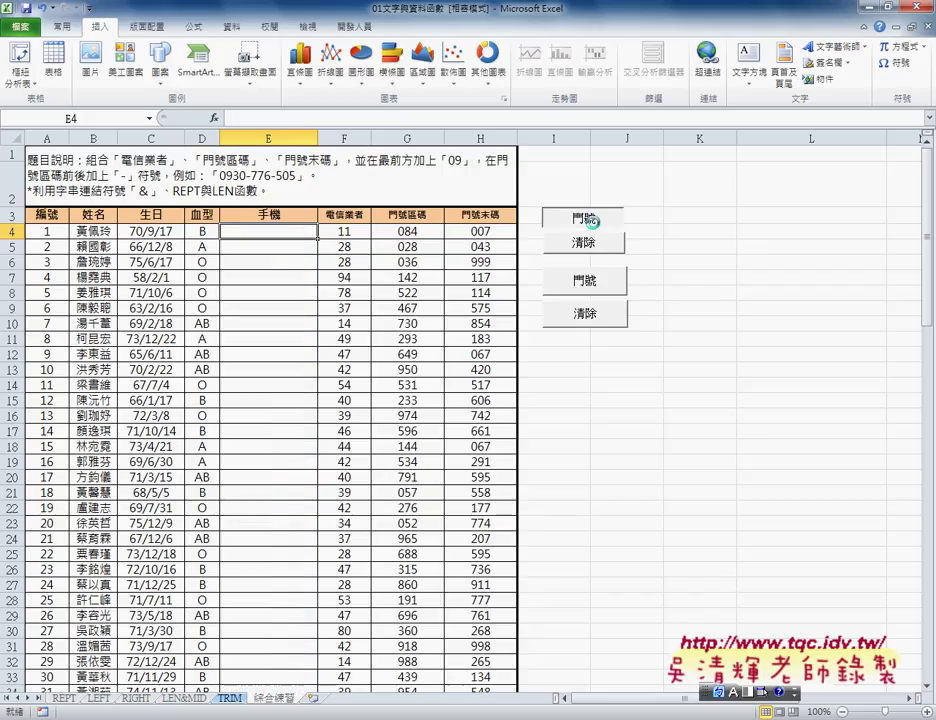
left_click(558, 215)
left_click(577, 246)
Point out the carrier, area and last code cells F4, G4 and H4 in row 4
left_click(330, 232)
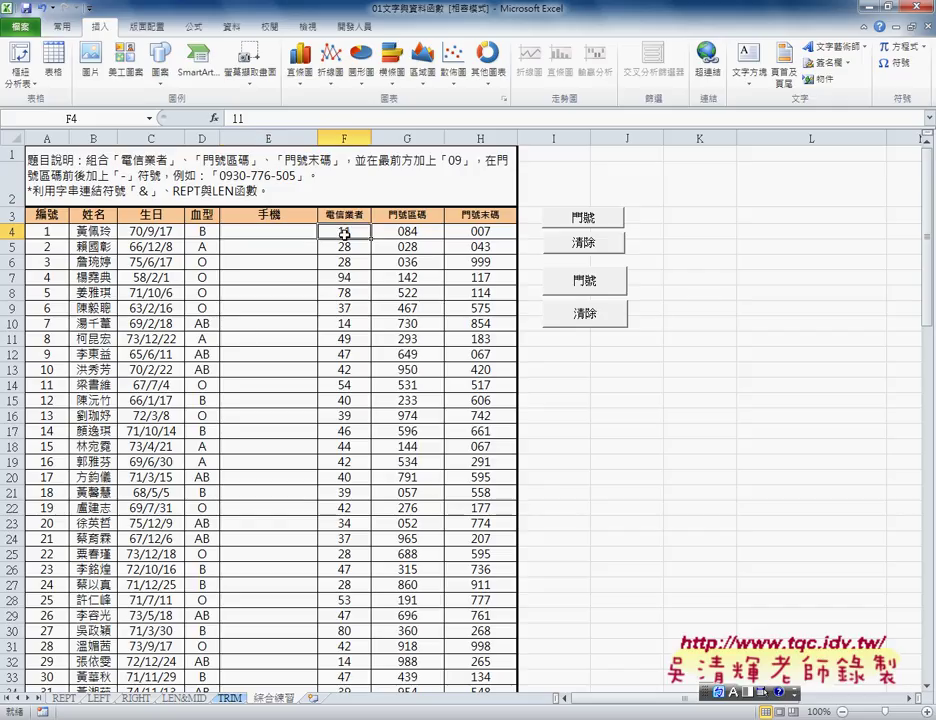
left_click(408, 232)
left_click(479, 235)
left_click(358, 233)
left_click(407, 234)
left_click(479, 233)
left_click(14, 232)
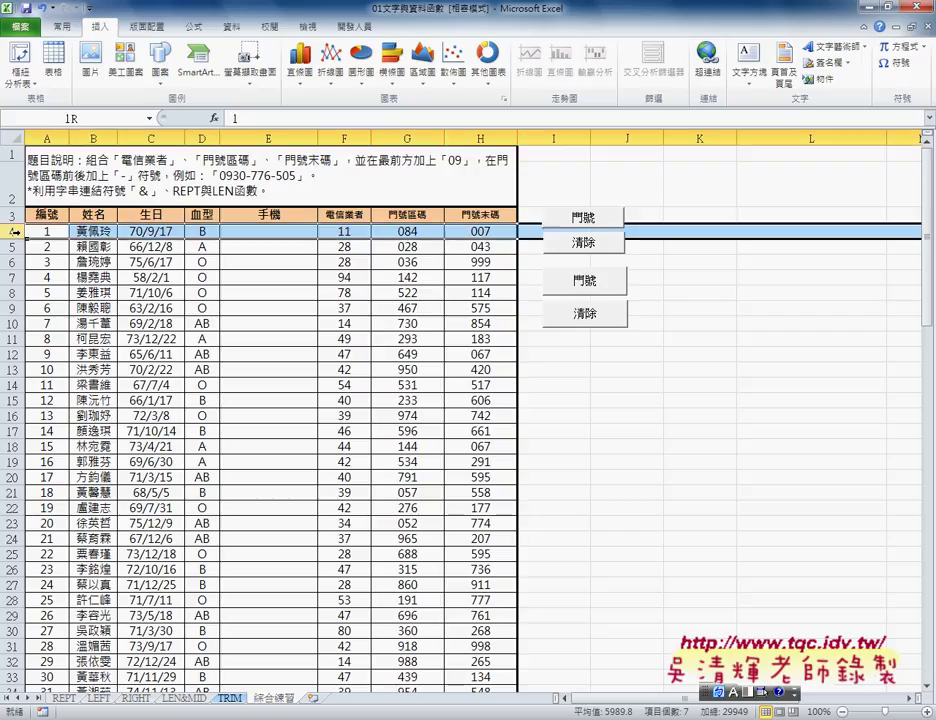
left_click(330, 232)
left_click(385, 232)
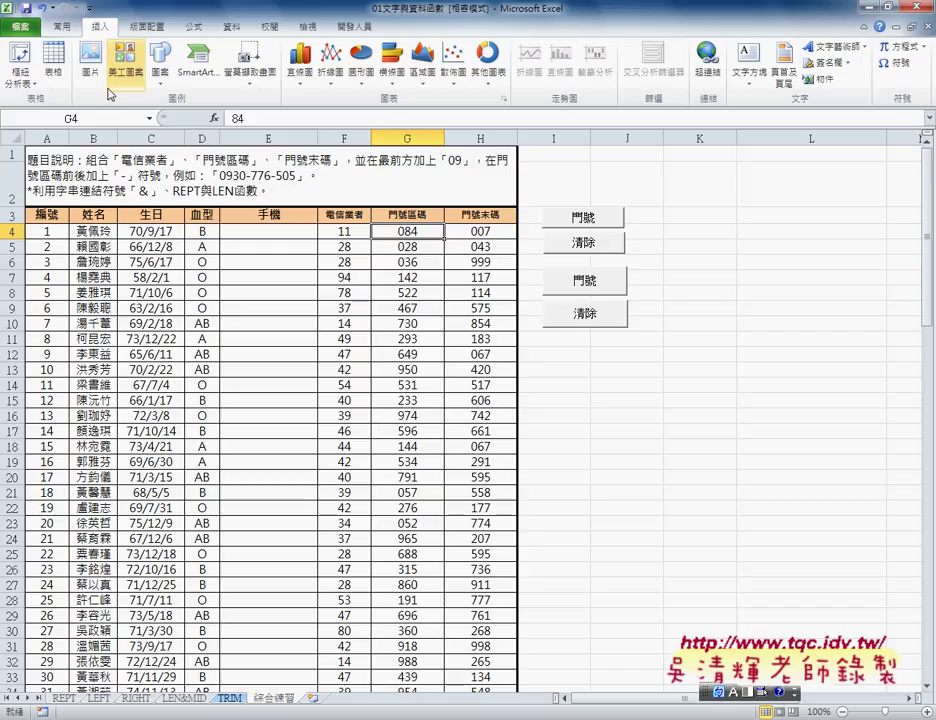
left_click(355, 26)
Open the Visual Basic editor and highlight Cells(i, "E"), For and i in the 門號 macro
left_click(28, 58)
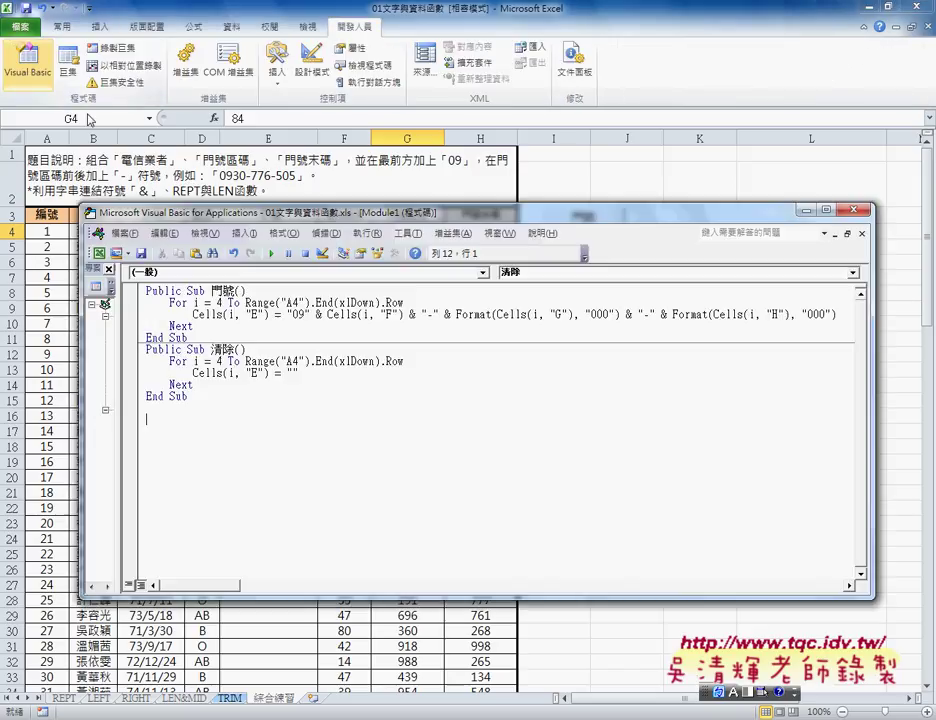
left_click_drag(188, 314, 269, 315)
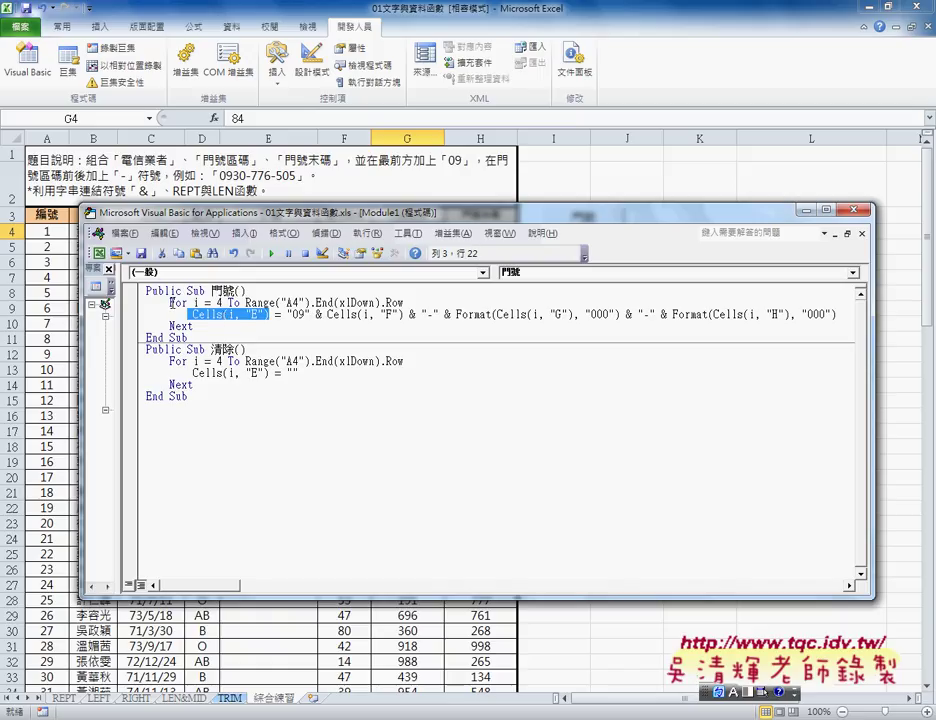
double_click(174, 302)
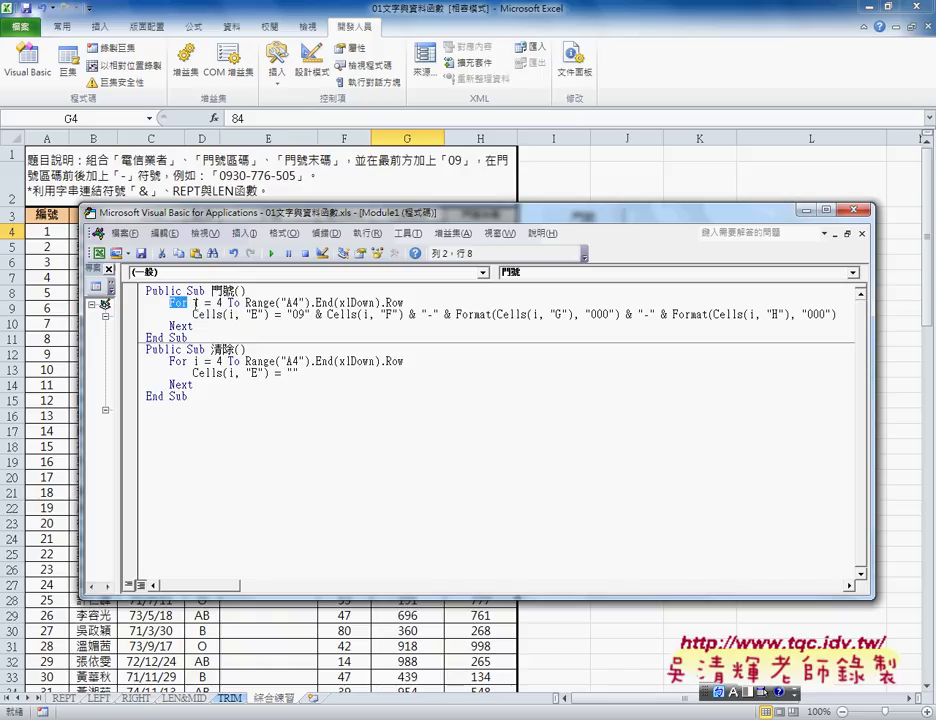
double_click(196, 302)
Highlight the loop range from row 4 to the last row, then move the editor window down-right
left_click_drag(245, 302, 403, 303)
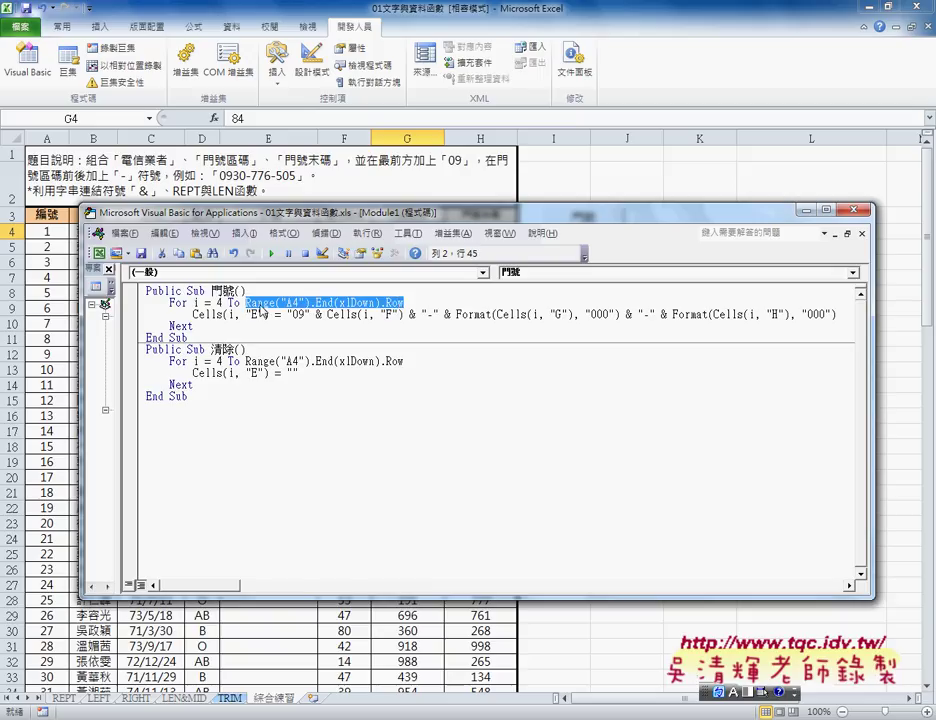
left_click(218, 302)
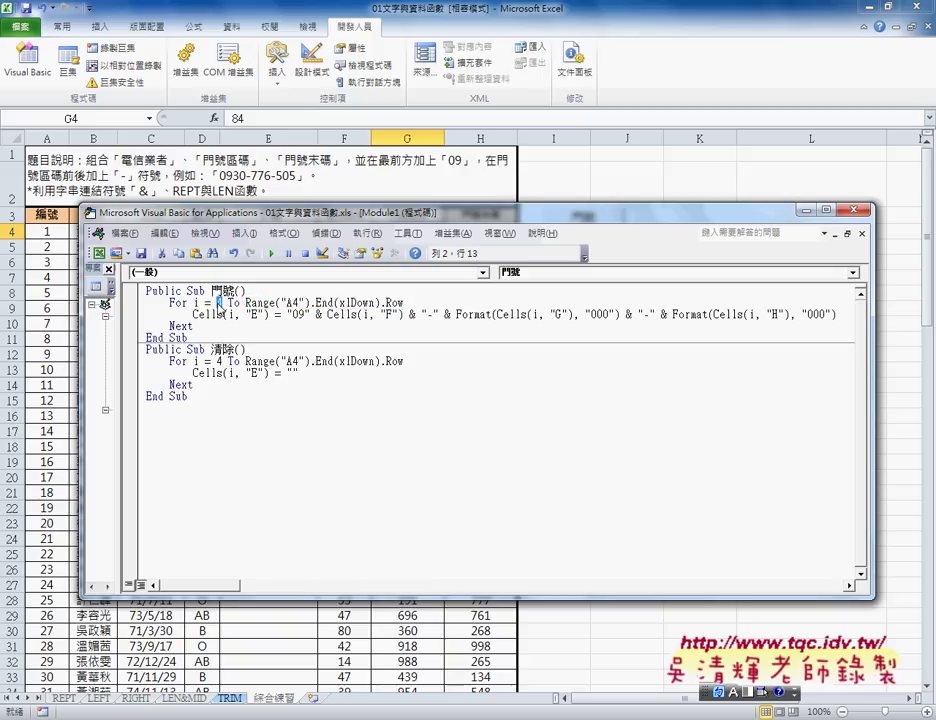
mouse_move(245, 302)
left_mouse_down()
mouse_move(410, 309)
mouse_move(404, 303)
left_mouse_up()
double_click(212, 314)
left_click_drag(193, 314, 269, 314)
left_click_drag(233, 211, 270, 268)
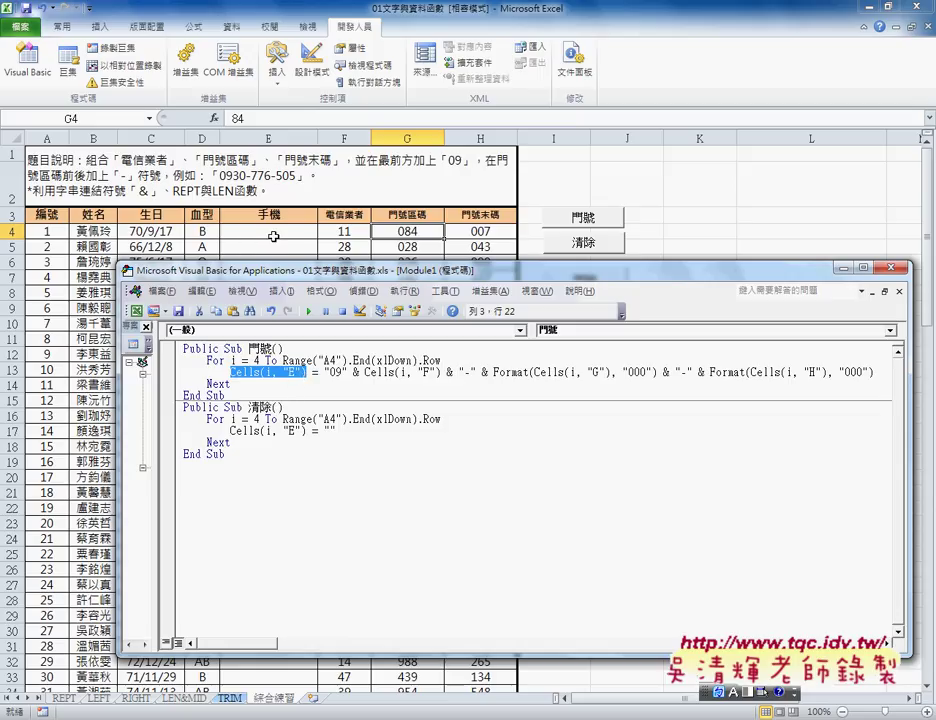
Highlight the phone number concatenation and the For…Next block, then return to the sheet at E4
left_click_drag(324, 372, 874, 372)
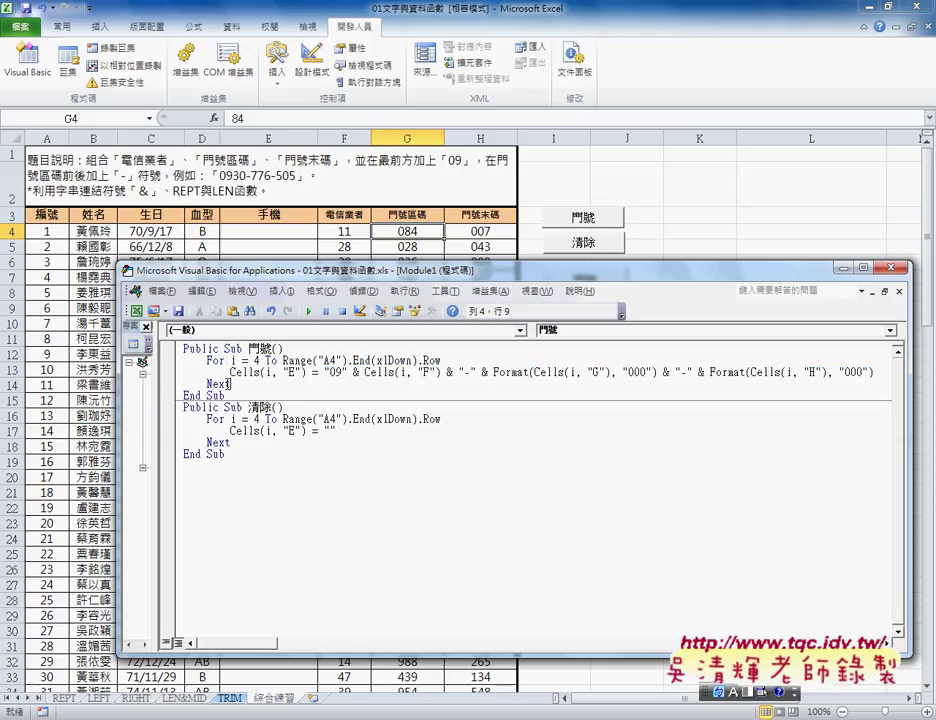
left_click_drag(247, 388, 190, 360)
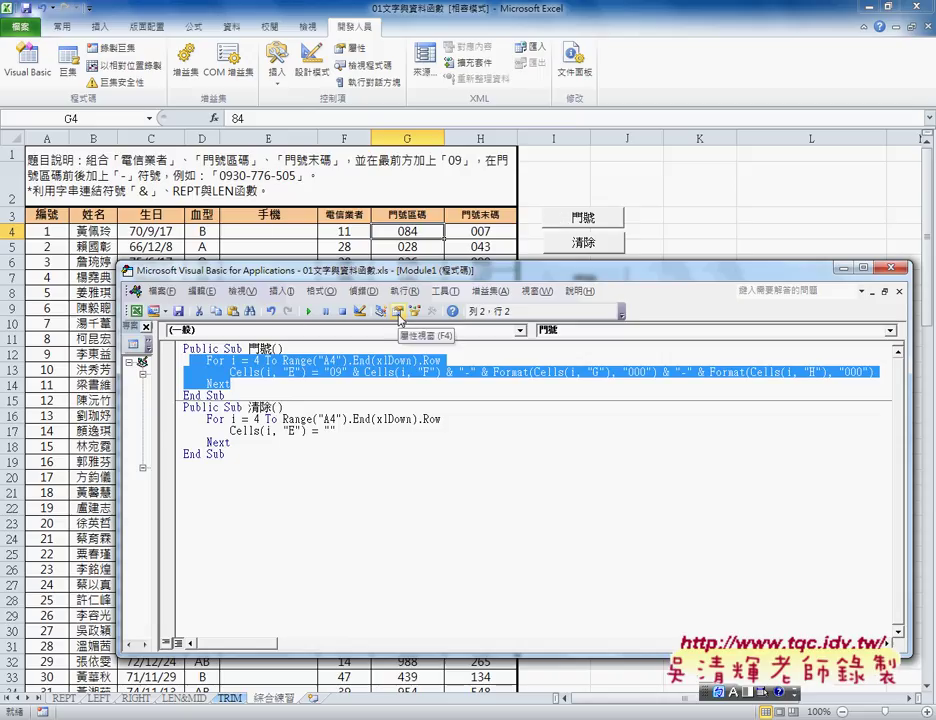
left_click(275, 232)
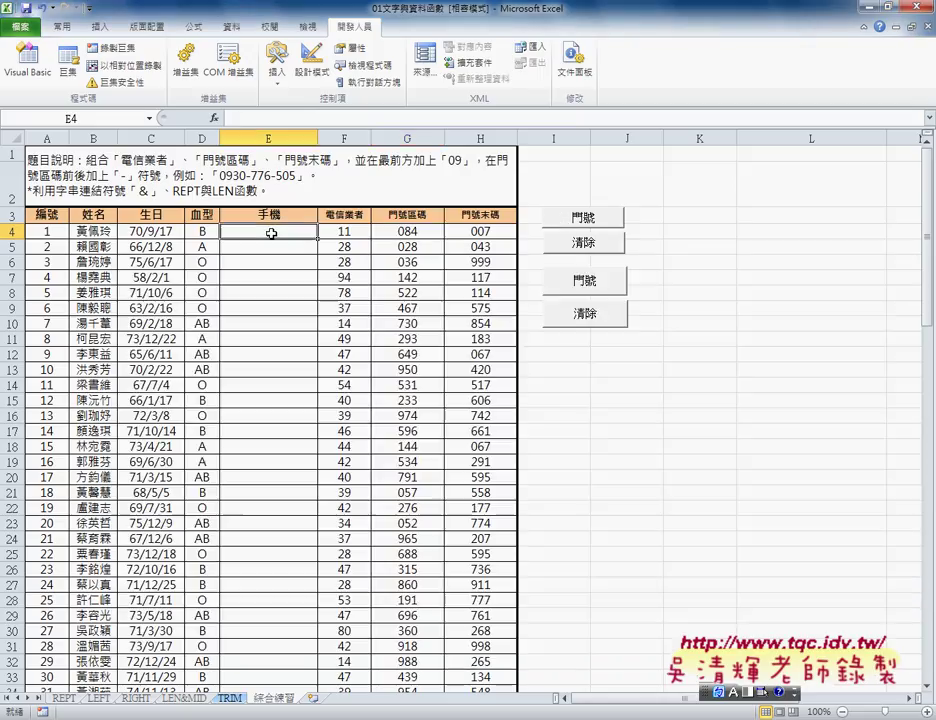
left_click(213, 119)
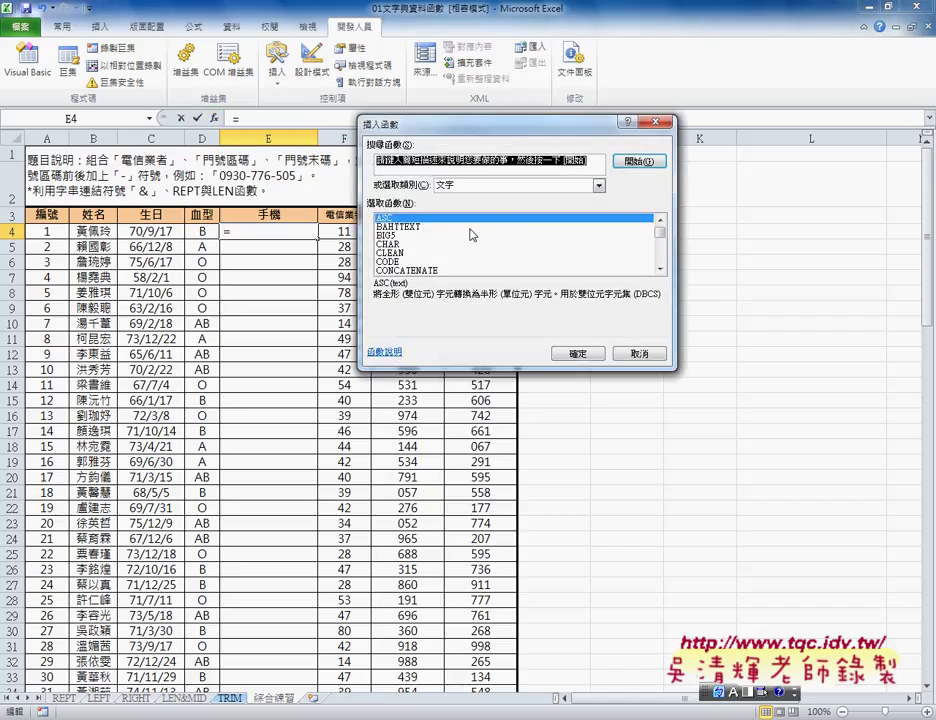
left_click(598, 185)
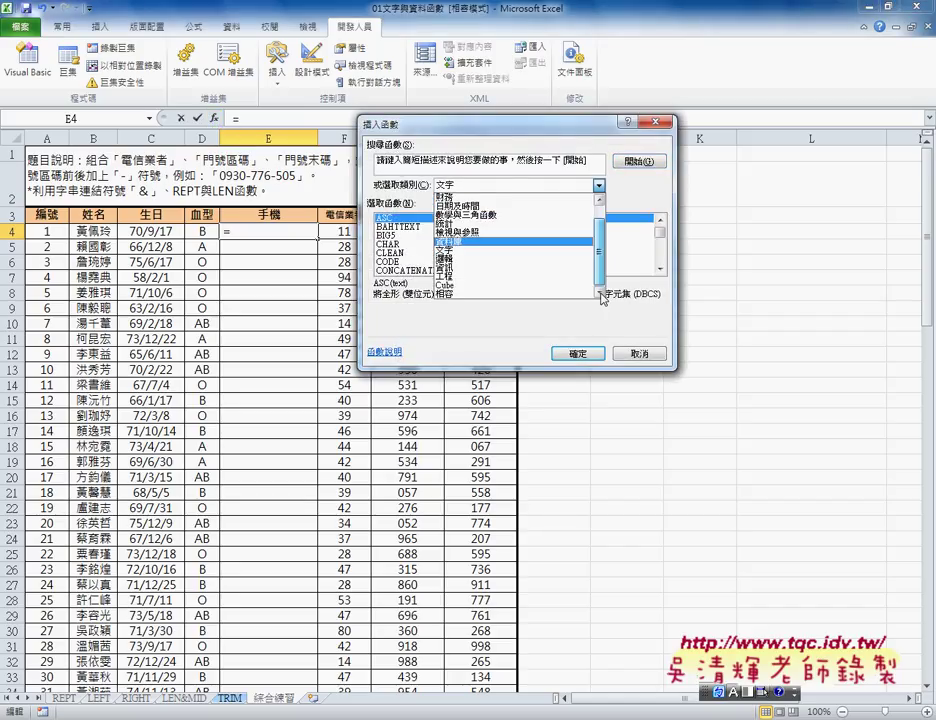
scroll(577, 265, "down", 1)
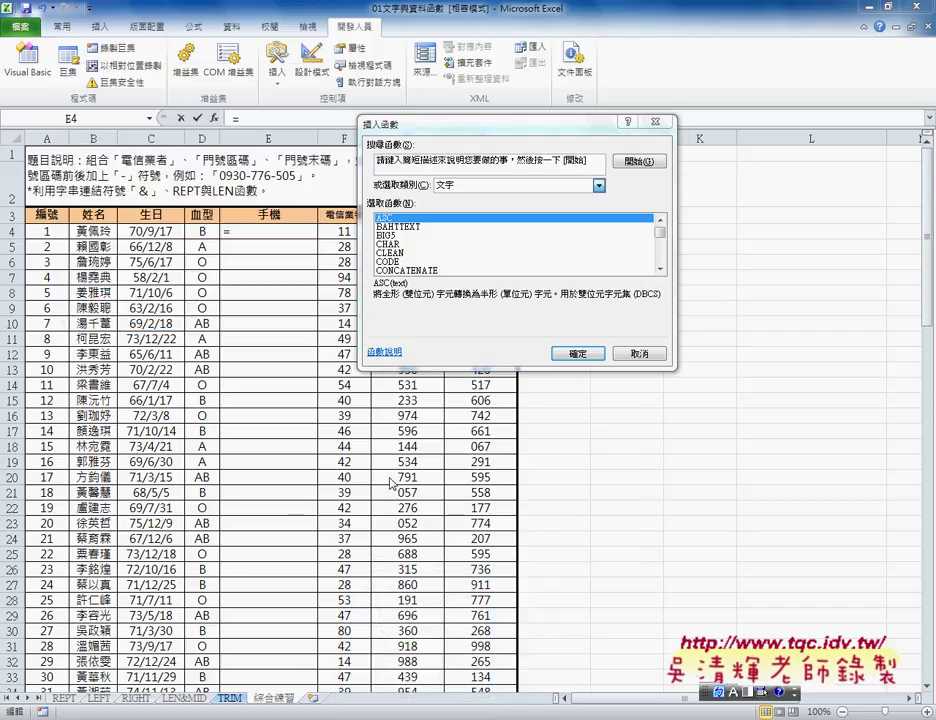
key("alt+Tab")
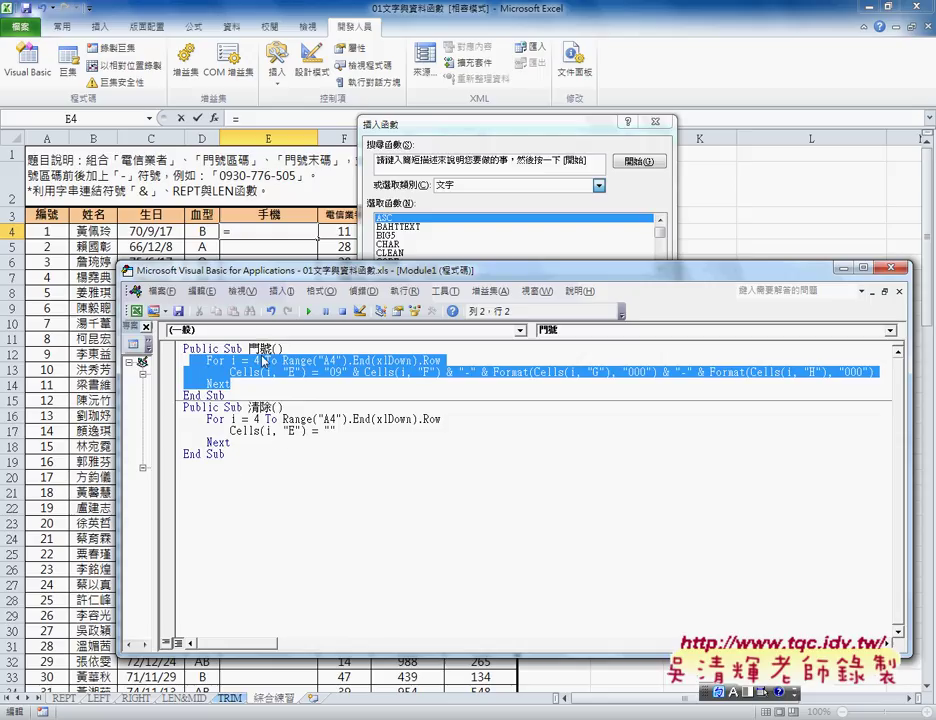
left_click(466, 194)
left_click(465, 189)
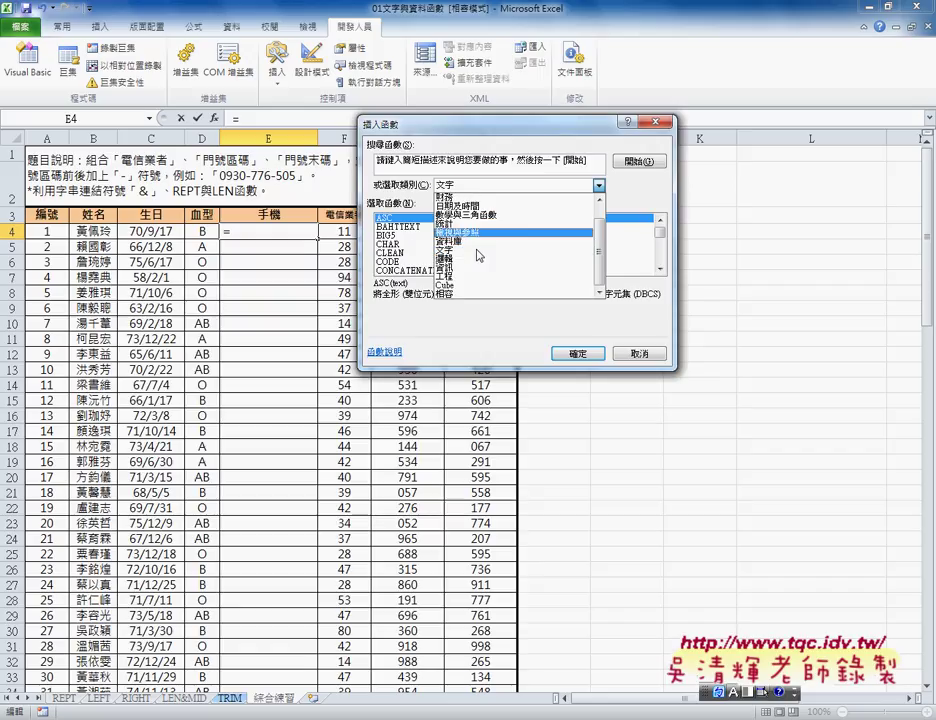
left_click(599, 352)
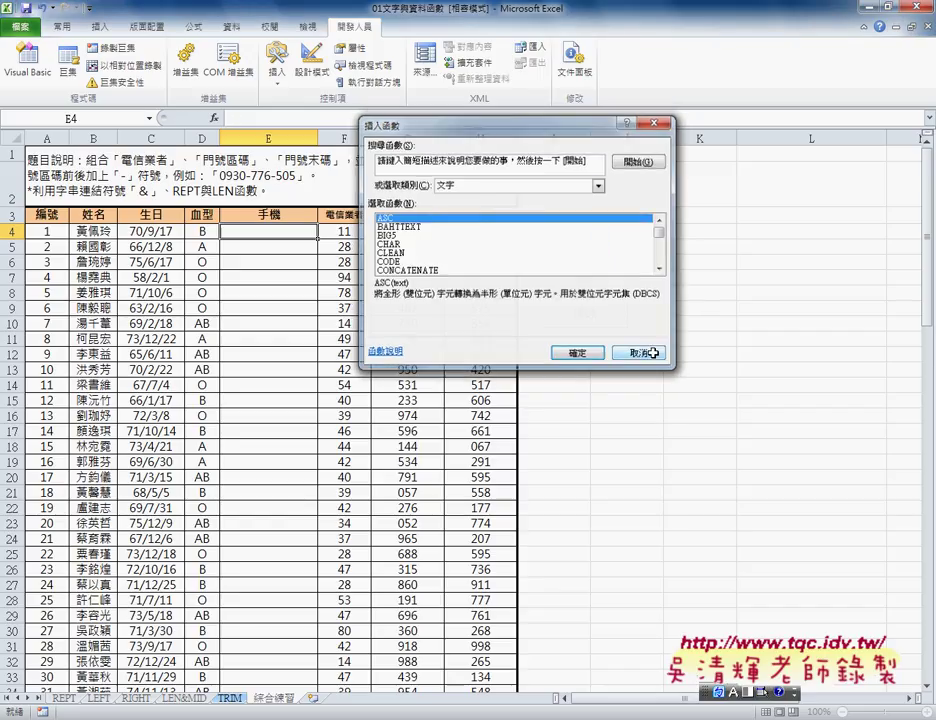
left_click(599, 352)
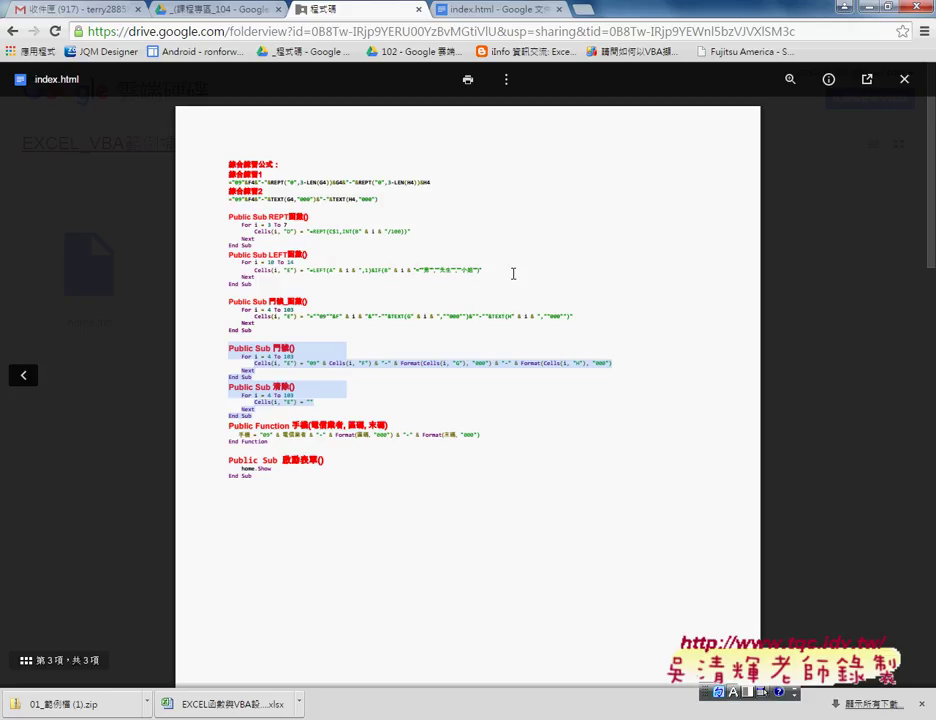
In the index.html Google Doc, undo a stray text move and select the Public Function 手機 code
left_click(484, 11)
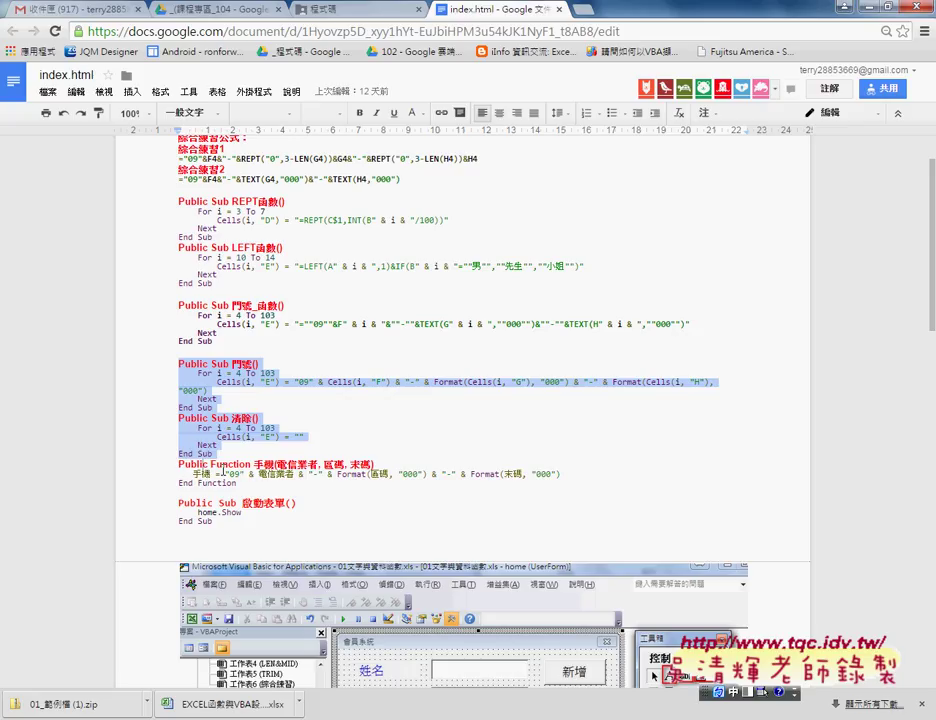
left_click_drag(185, 465, 183, 465)
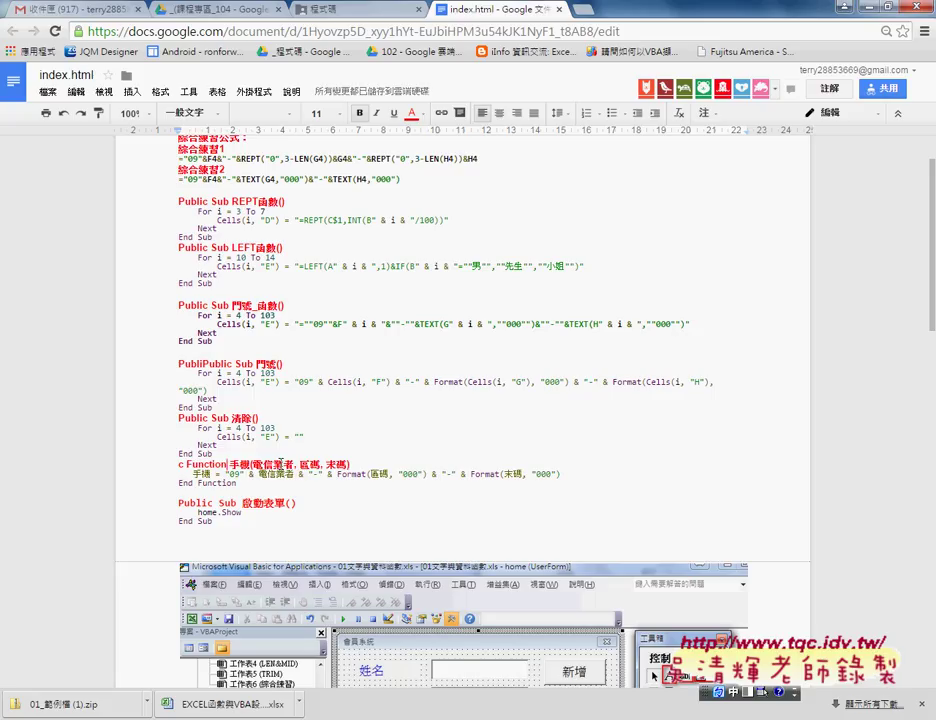
key("ctrl+z")
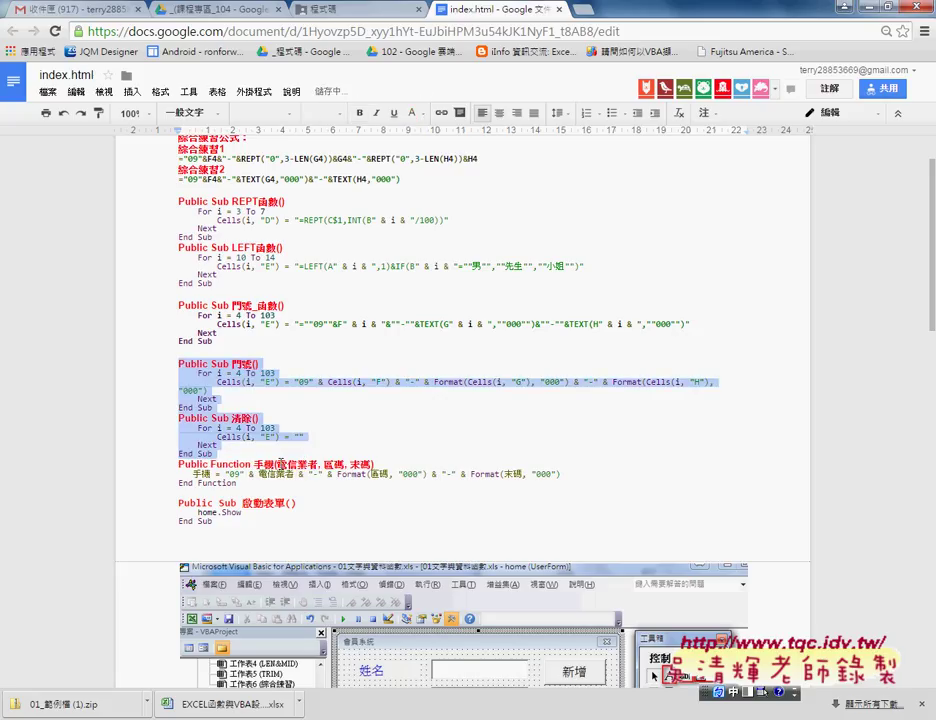
left_click_drag(249, 487, 177, 467)
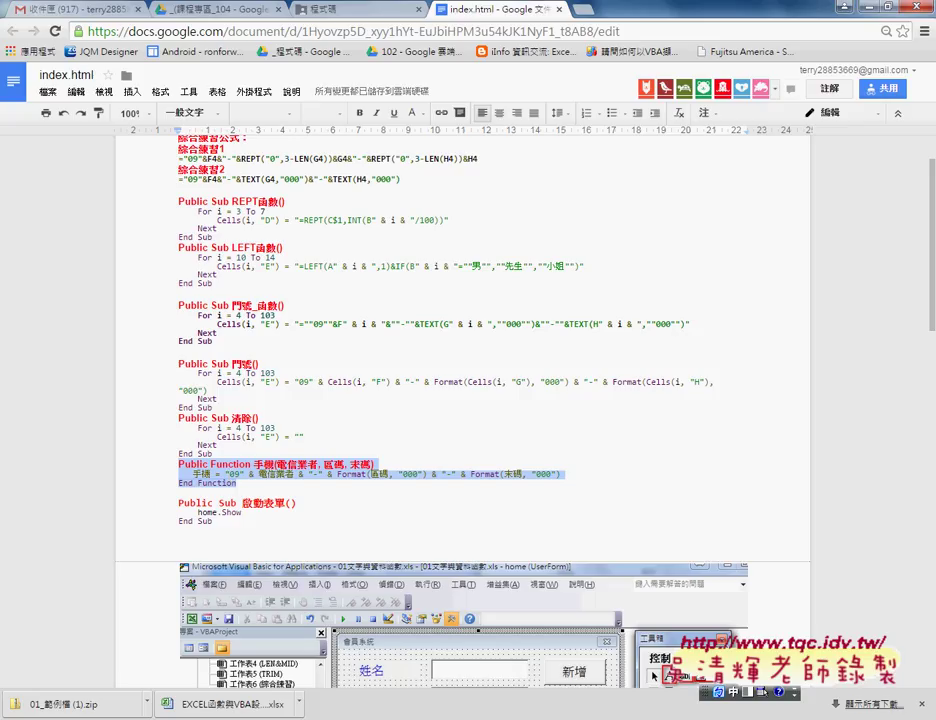
mouse_move(712, 692)
left_click(410, 610)
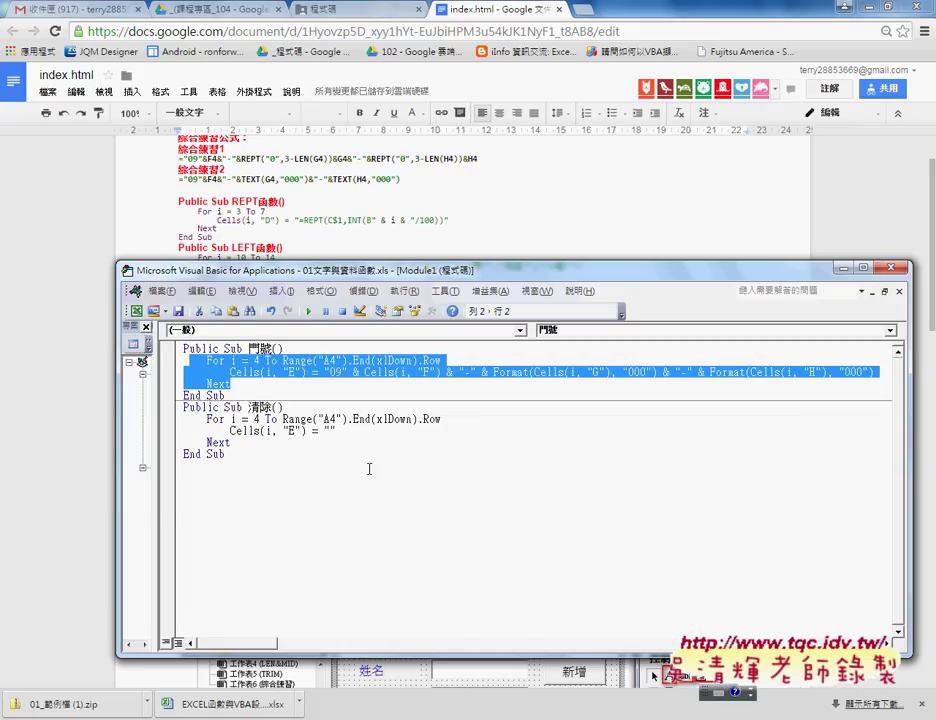
Paste the 手機 function below the macros in Module1, then open Insert Function for cell E4
left_click(283, 476)
type("Public Function 手機(電信業者, 區碼, 末碼)    手機 = \"09\" & 電信業者 & \"-\" & Format(區碼, \"000\") & \"-\" & Format(末碼, \"000\") End Function")
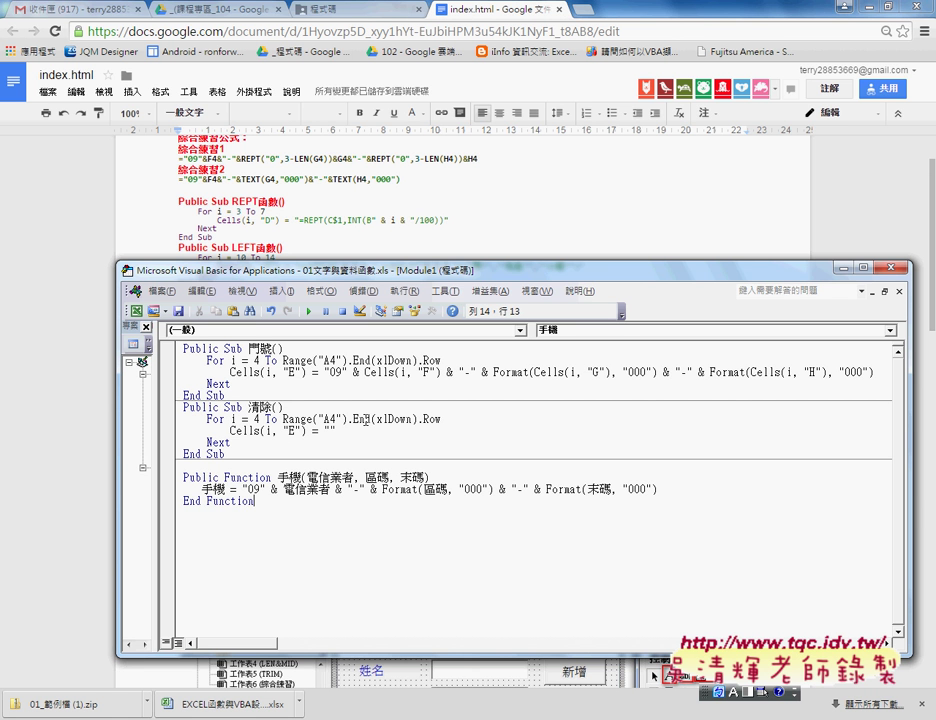
left_click(340, 716)
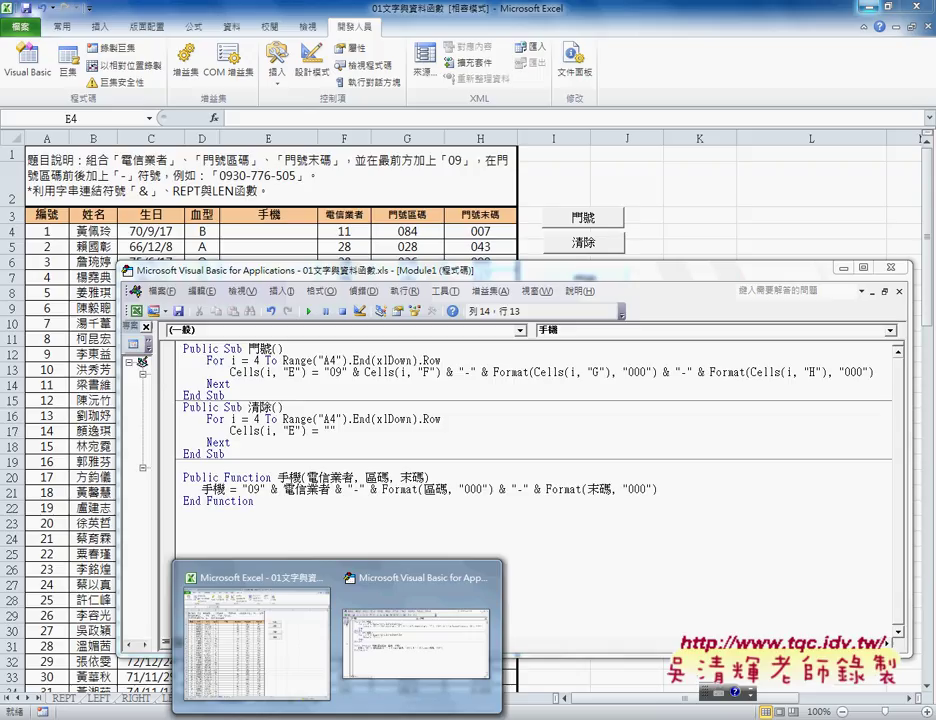
left_click(279, 231)
left_click(214, 119)
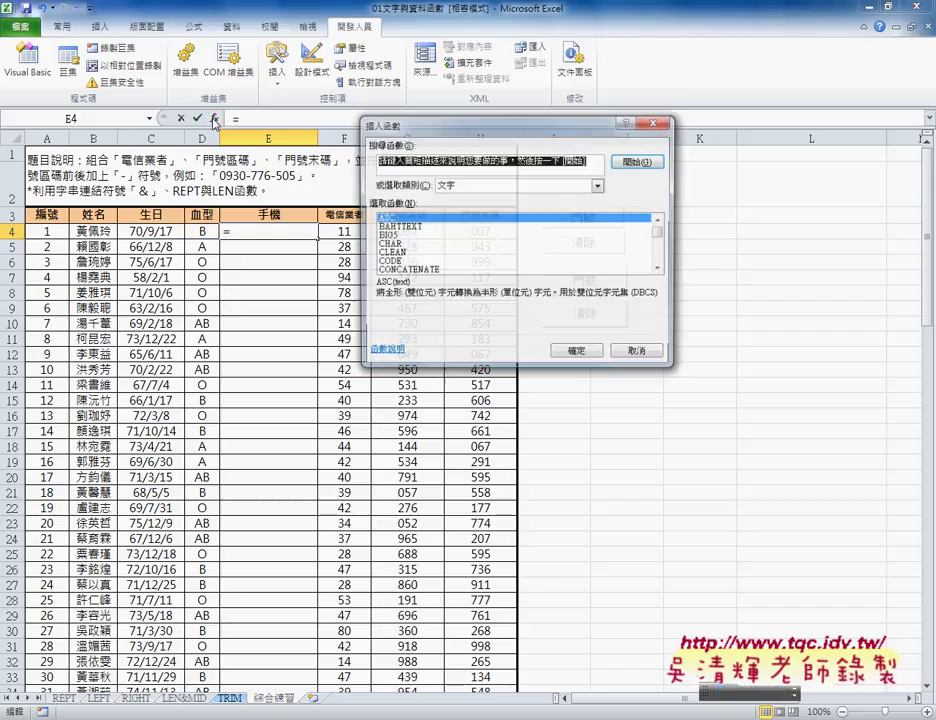
Filter Insert Function to the 使用者定義 category and choose the 手機 function
left_click(598, 185)
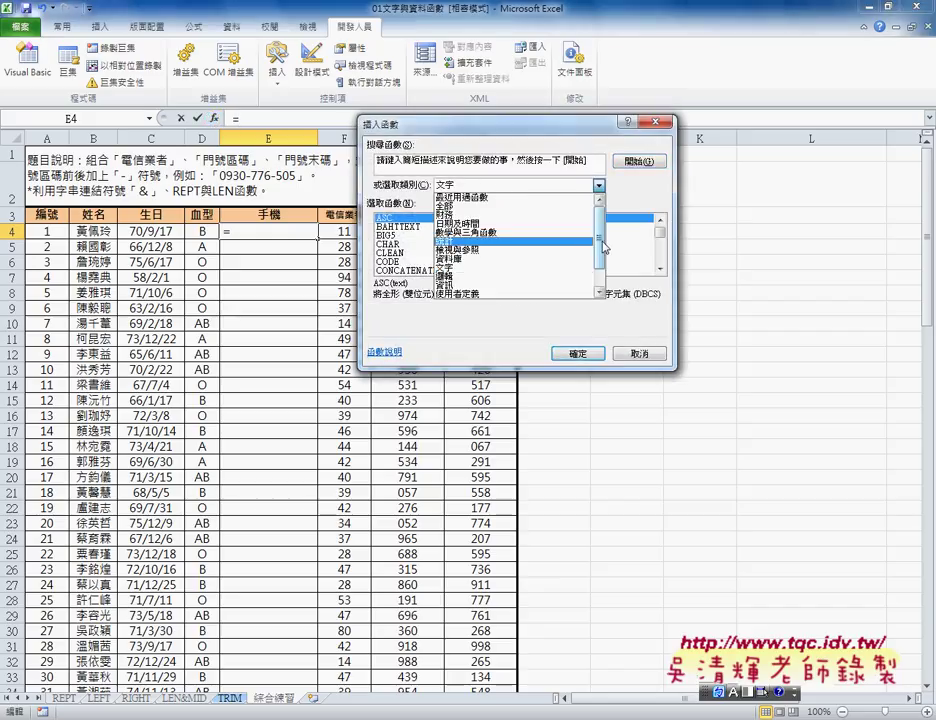
left_click_drag(603, 243, 603, 262)
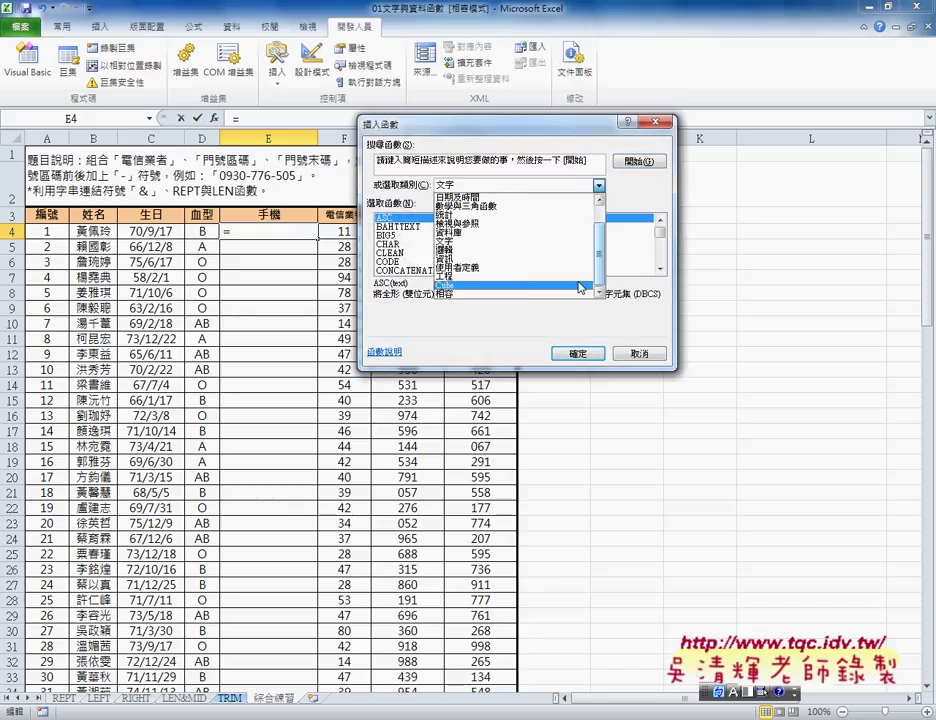
left_click(451, 268)
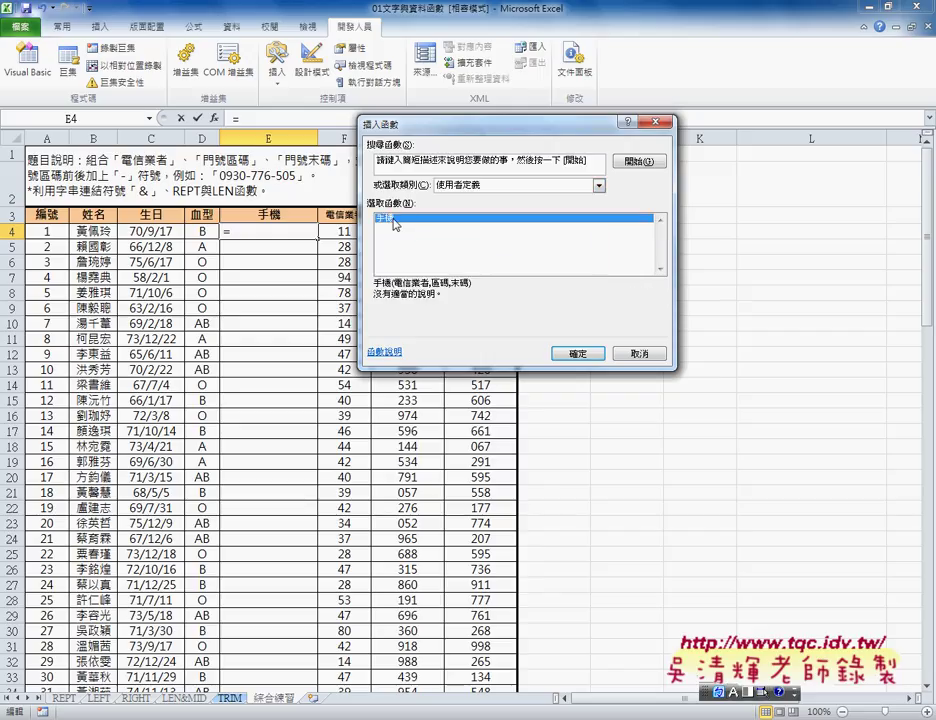
left_click(568, 353)
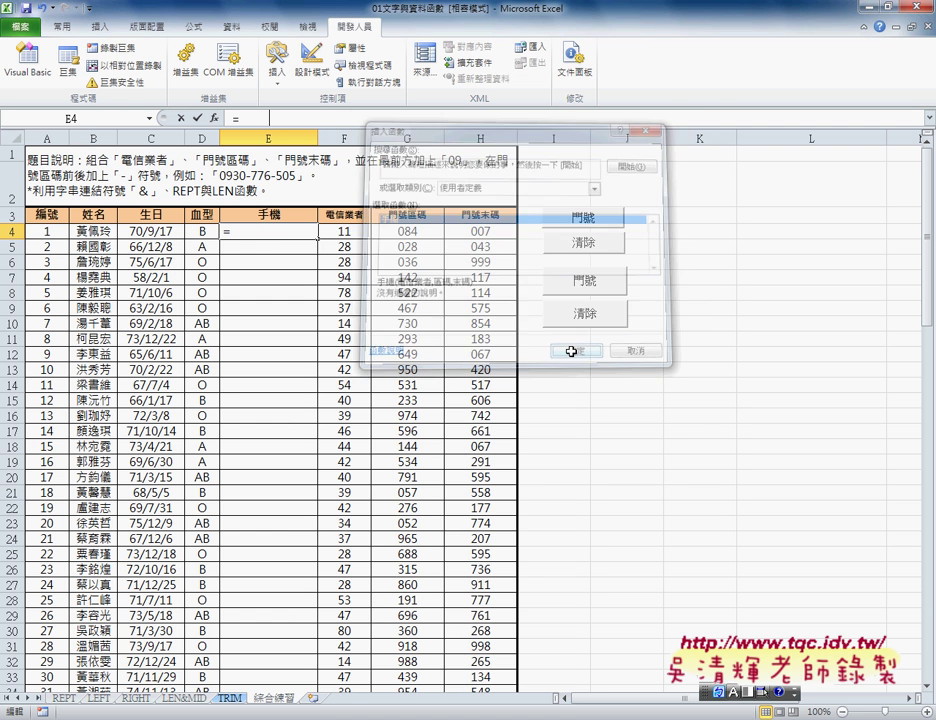
Set the 手機 arguments to F4, G4 and H4 and confirm the formula
left_click_drag(467, 156, 426, 306)
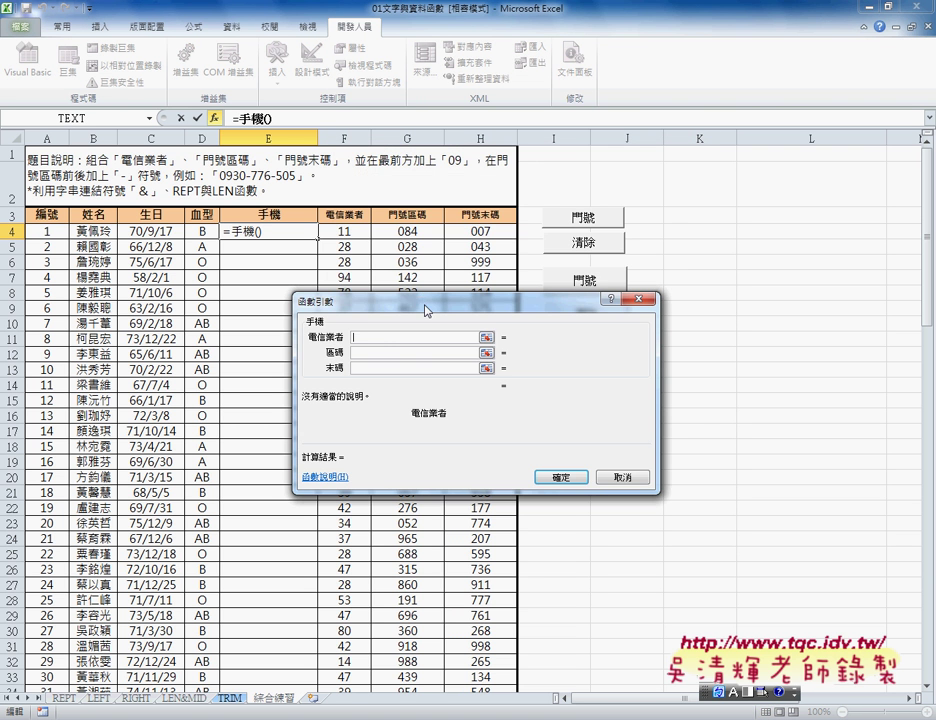
left_click(340, 231)
left_click(380, 352)
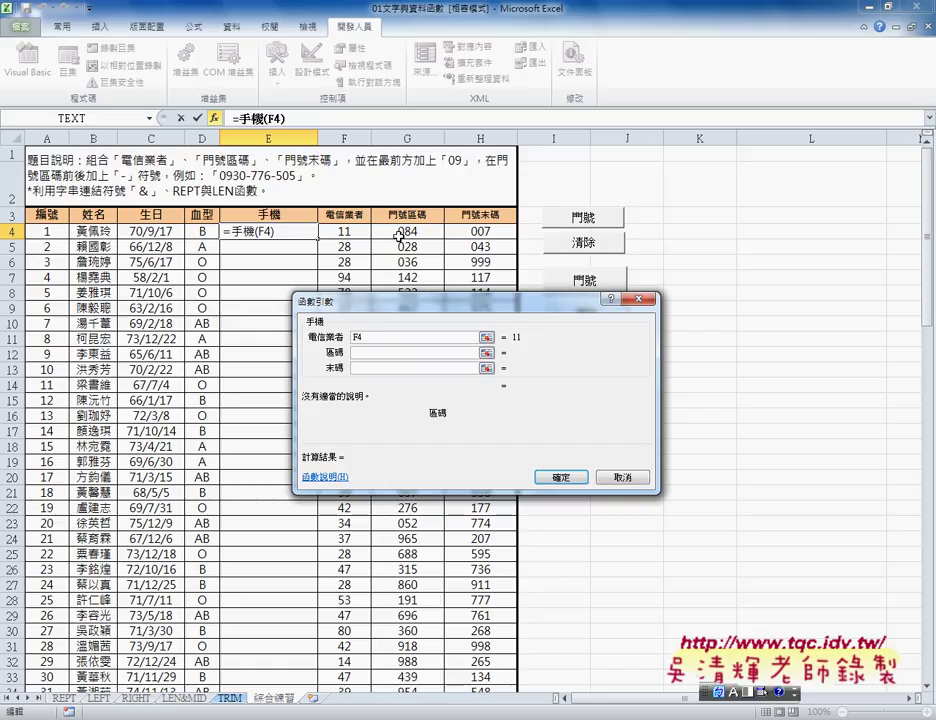
left_click(407, 231)
left_click(386, 367)
left_click(480, 231)
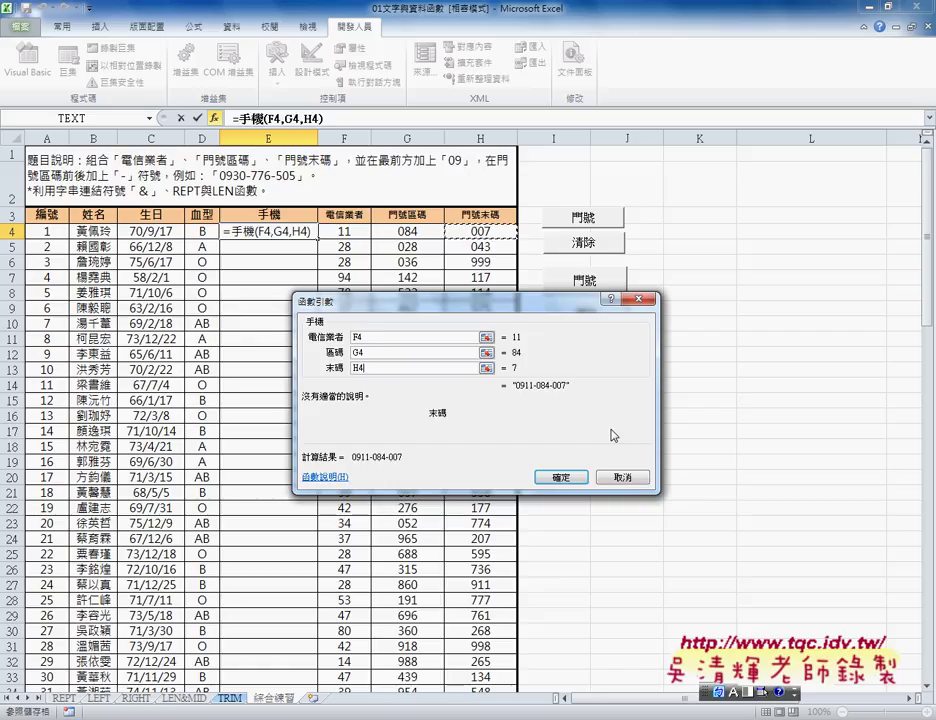
left_click(560, 476)
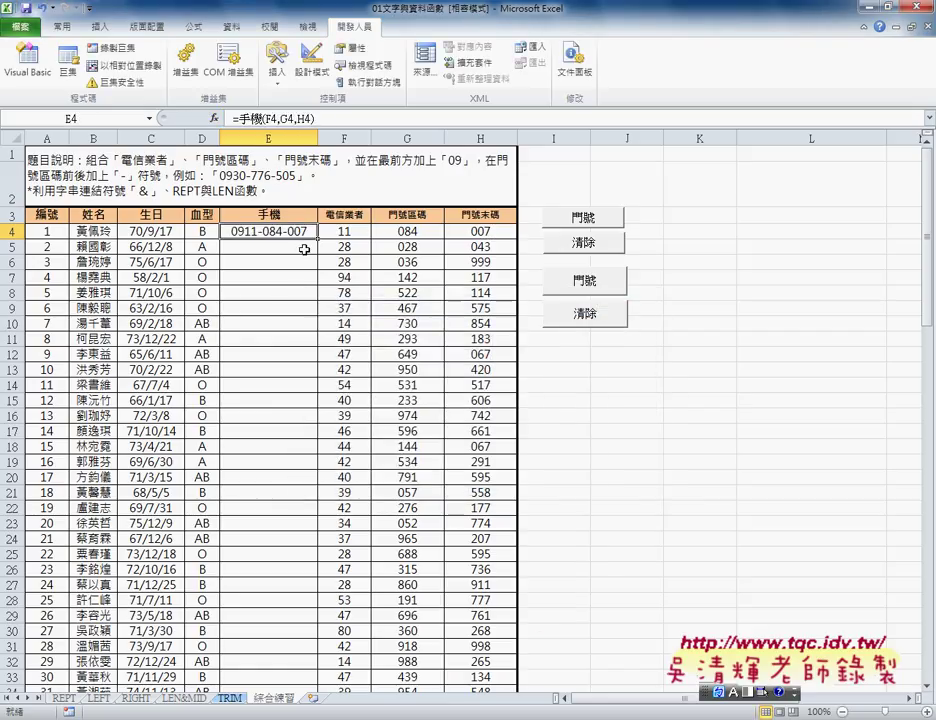
Fill E4's 手機 formula down column E, then delete the filled phone numbers
double_click(318, 237)
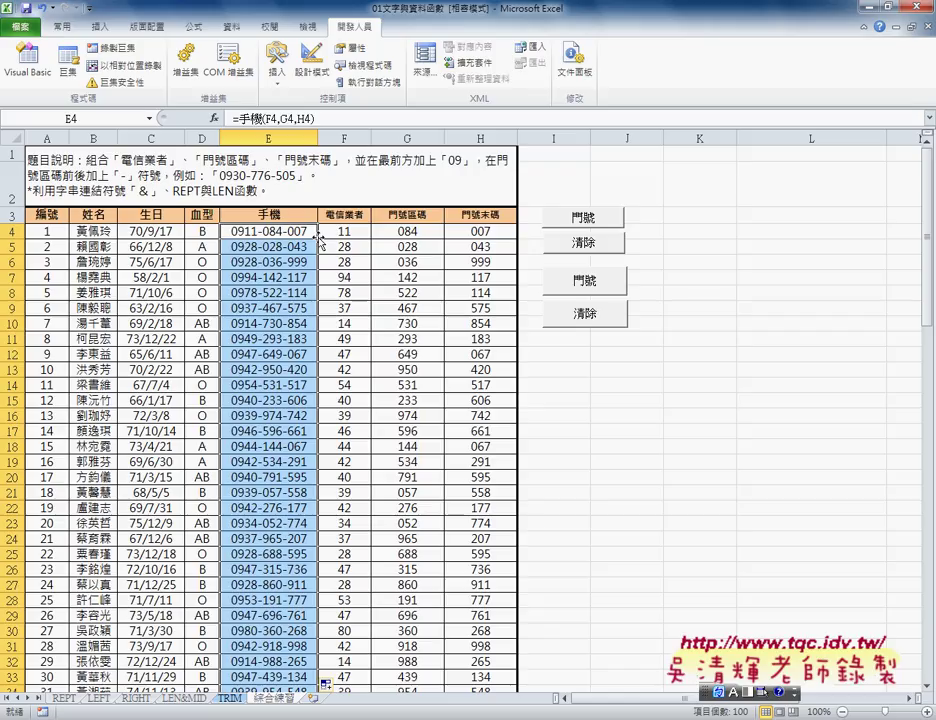
key("Delete")
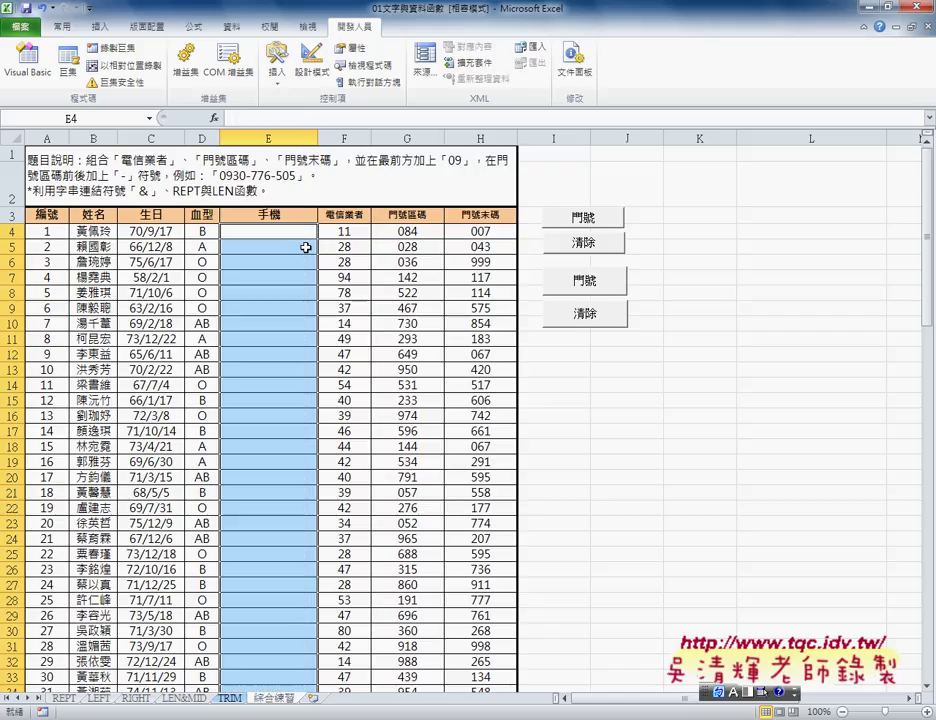
left_click(337, 717)
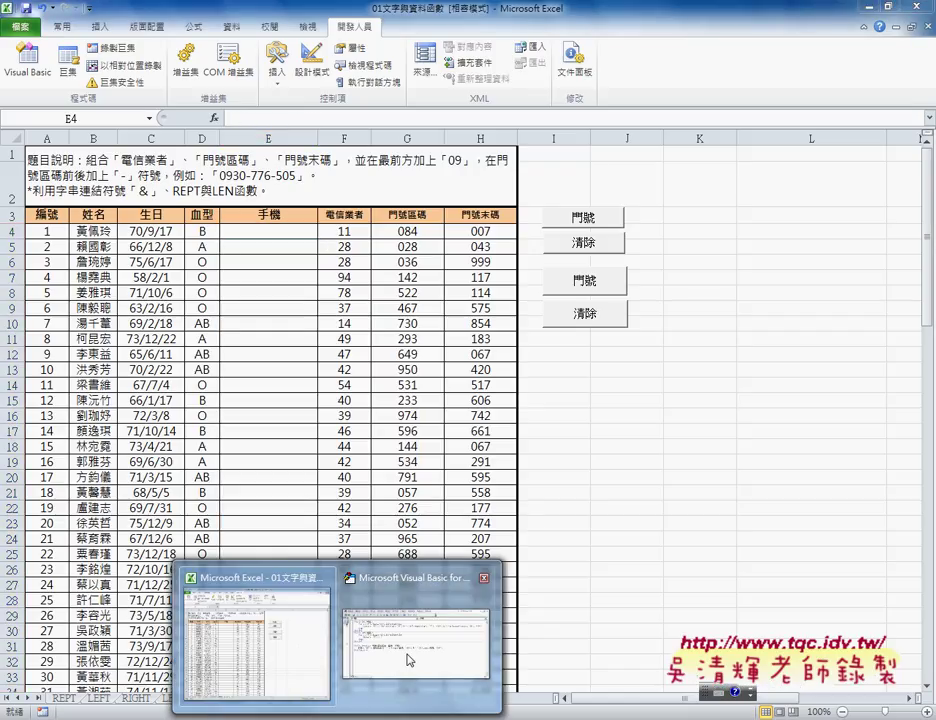
In the VBA editor, select and delete the 手機 function code from Module1
left_click(412, 602)
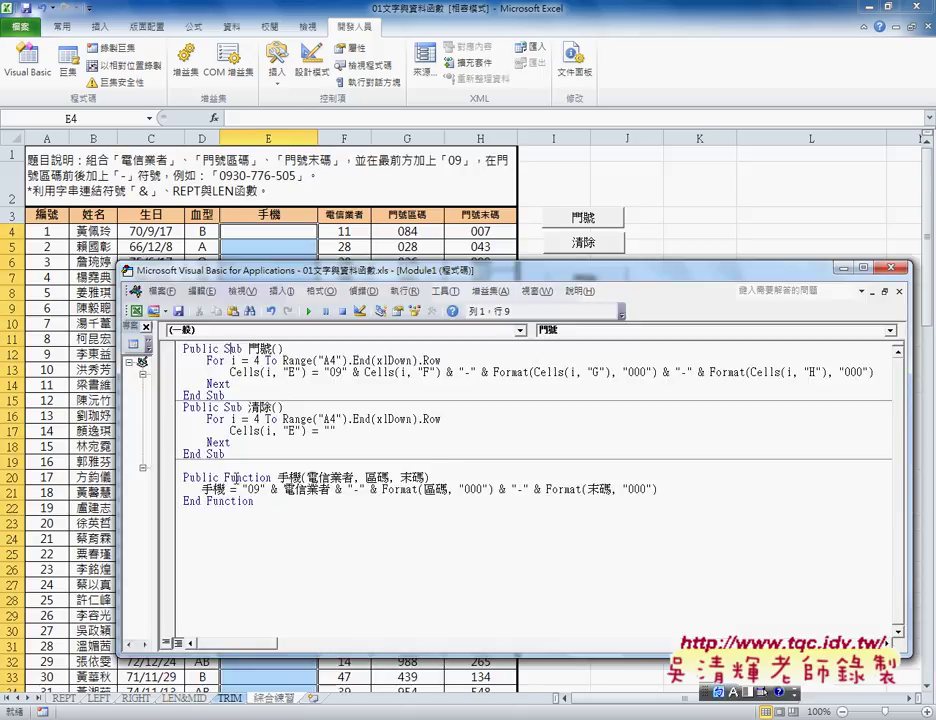
mouse_move(255, 501)
left_mouse_down()
mouse_move(202, 499)
mouse_move(180, 466)
left_mouse_up()
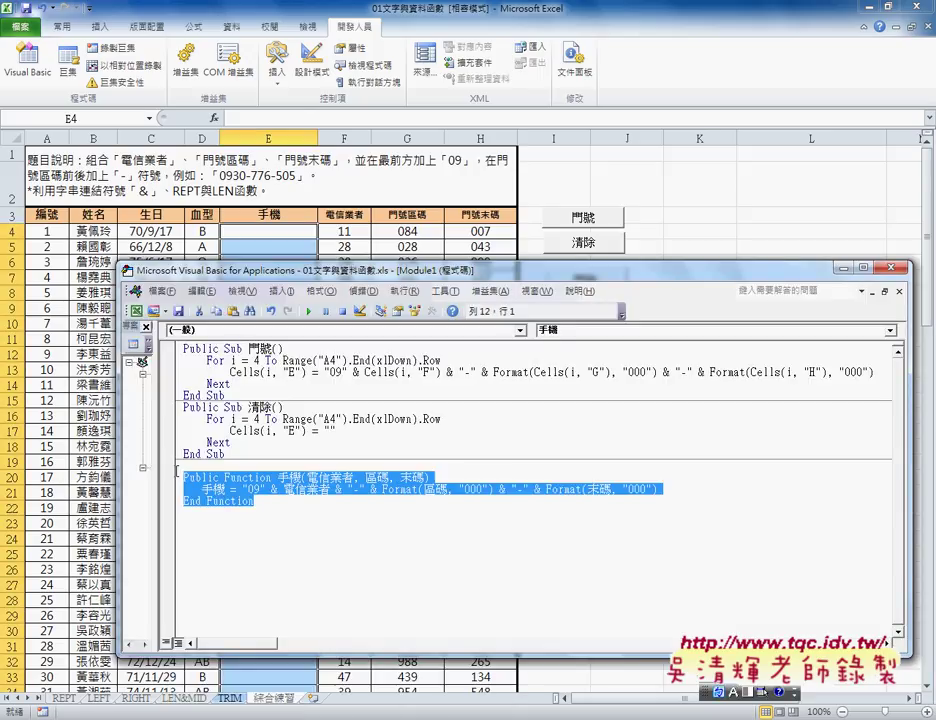
key("Delete")
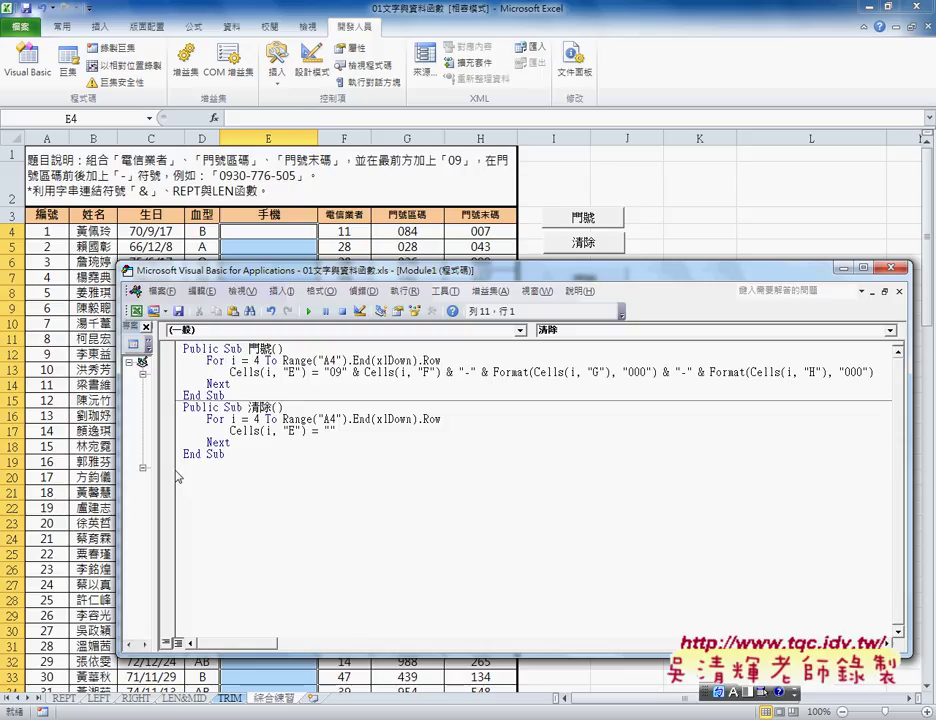
left_click(281, 291)
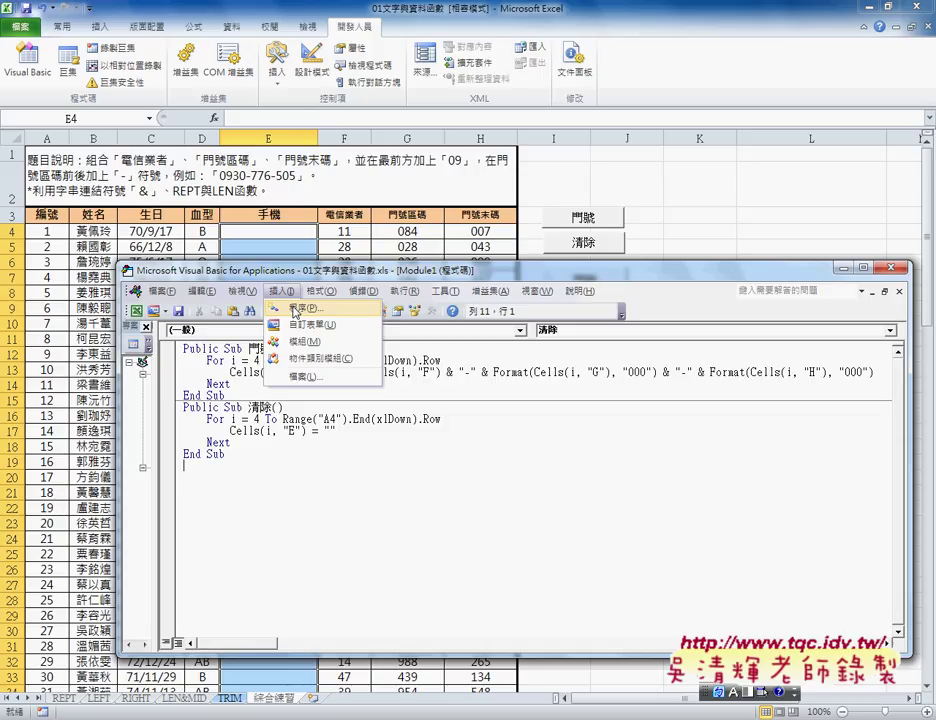
Add a new Function procedure named 手機 to Module1 via 插入 > 程序
left_click(296, 309)
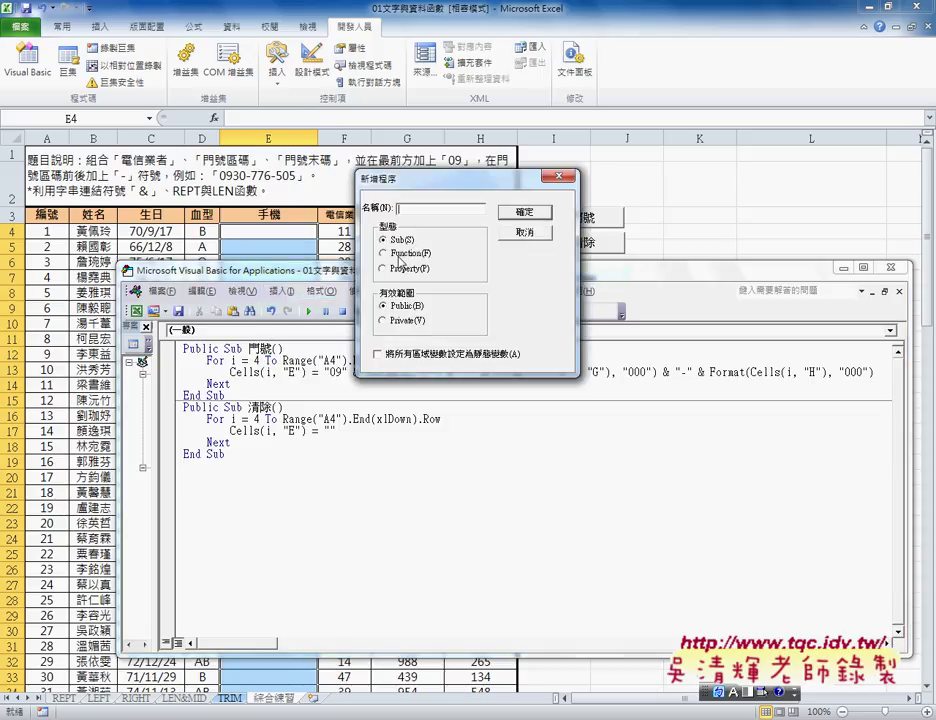
left_click(399, 254)
left_click(398, 251)
key("shift")
type("3r")
key("space")
key("Return")
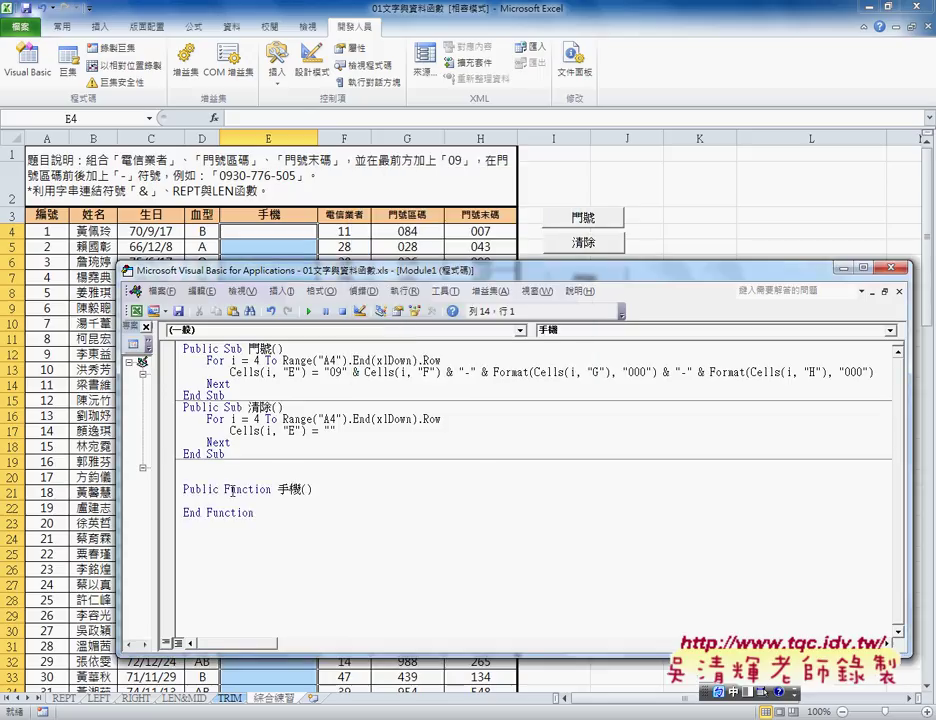
double_click(232, 491)
left_click(280, 489)
Copy the F3:H3 column headers from the sheet and paste them into 手機's parentheses
left_click_drag(336, 276, 463, 273)
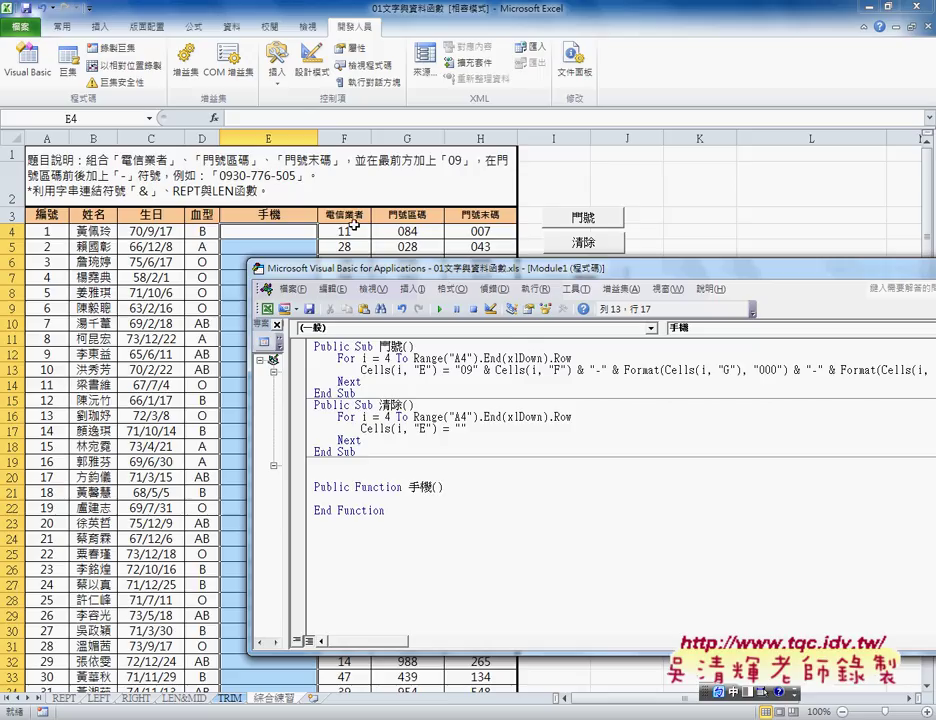
left_click_drag(433, 487, 442, 490)
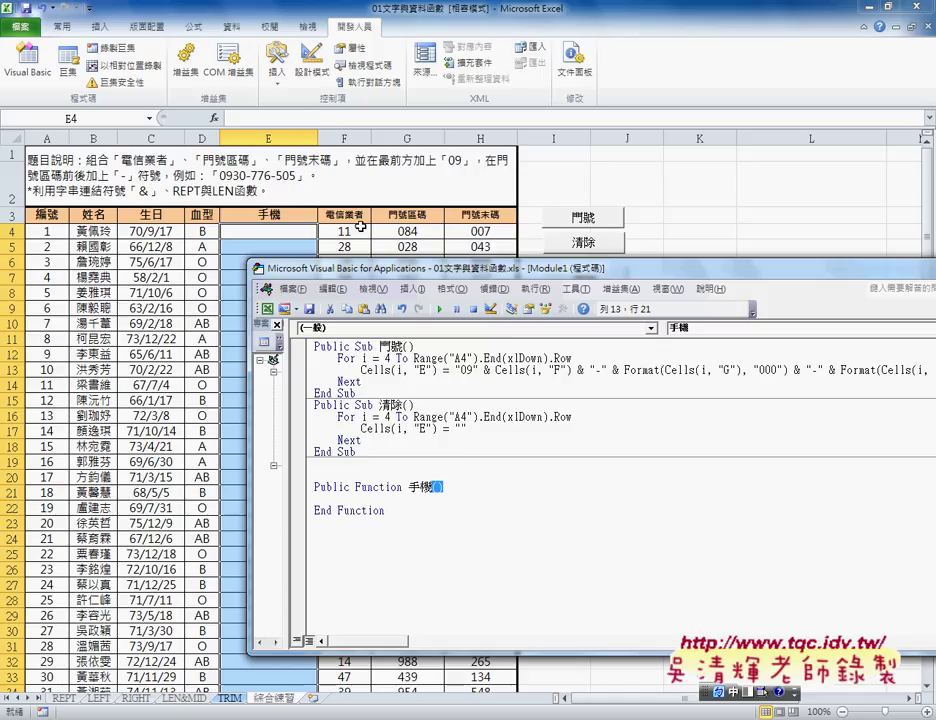
left_click_drag(350, 215, 472, 215)
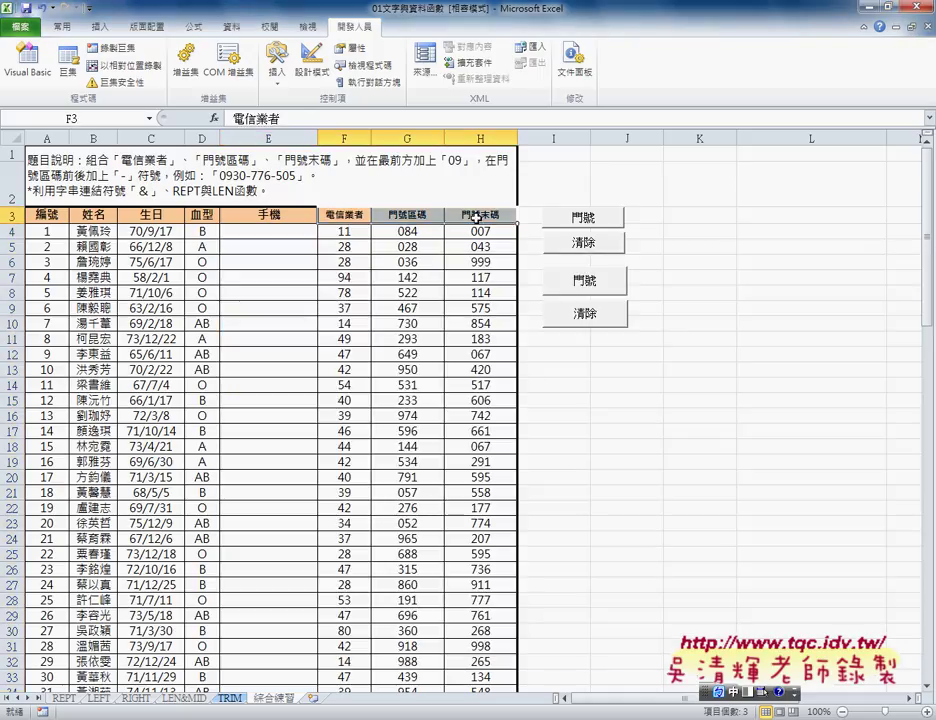
key("ctrl+c")
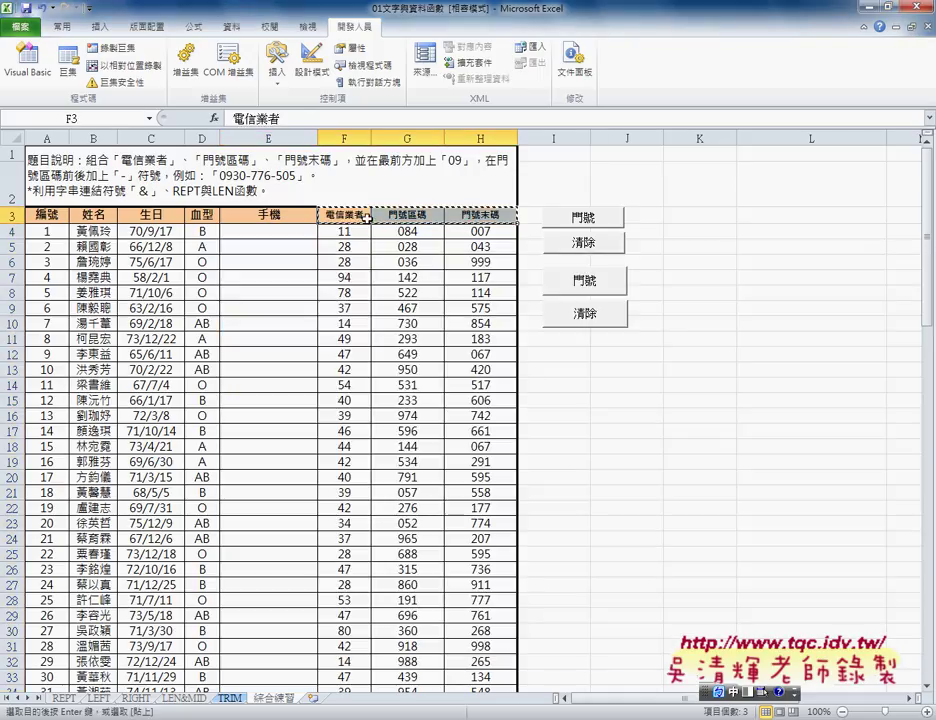
left_click(29, 62)
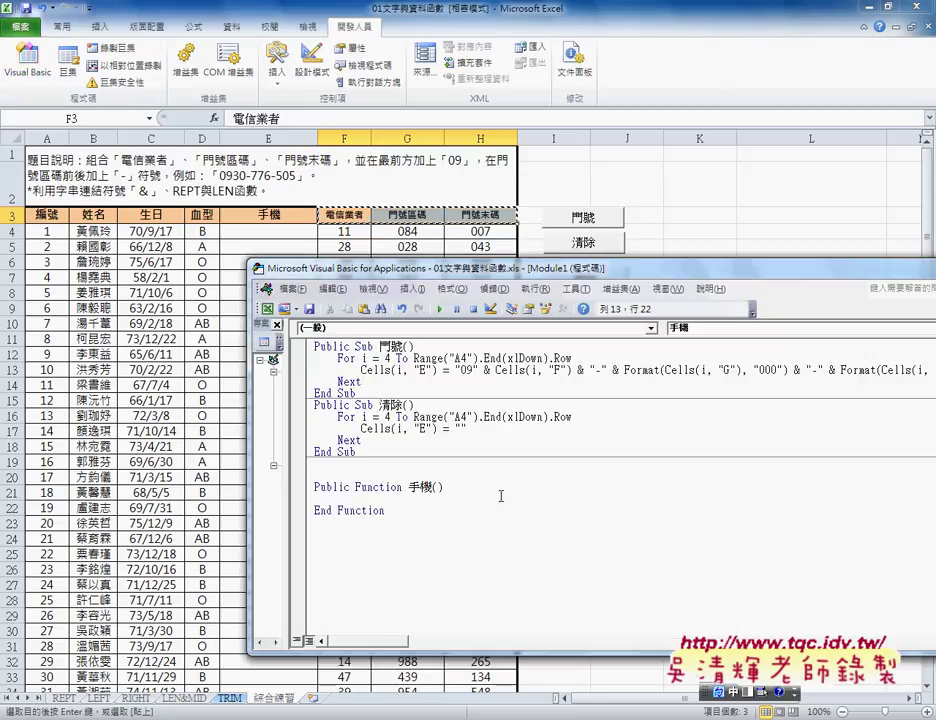
key("ctrl+v")
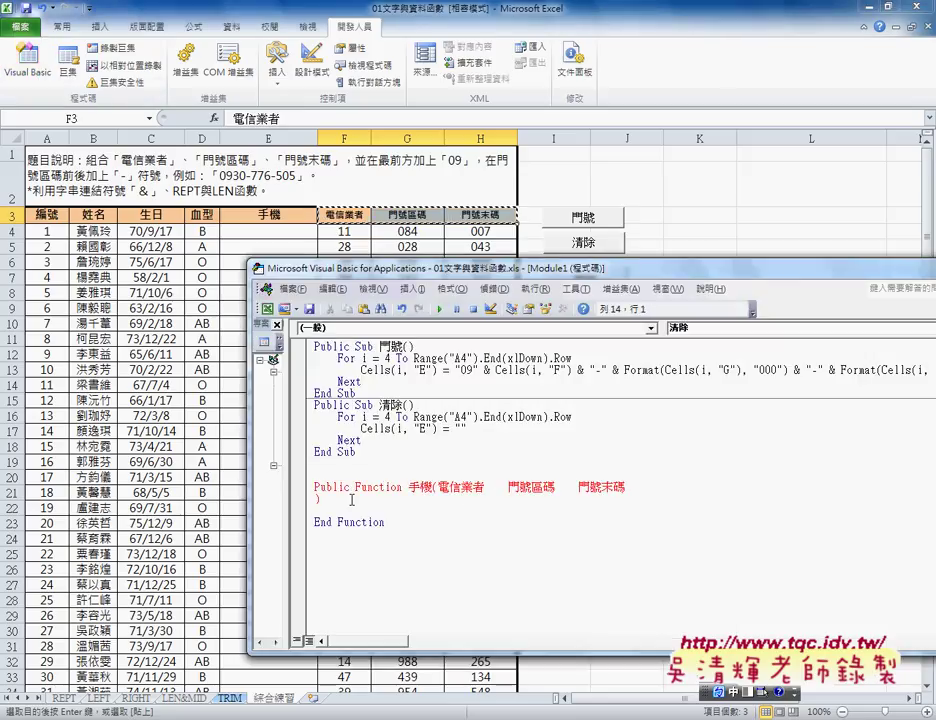
Tidy the parameter list into 電信業者,區碼 and 門號末碼 on the header line
key("BackSpace")
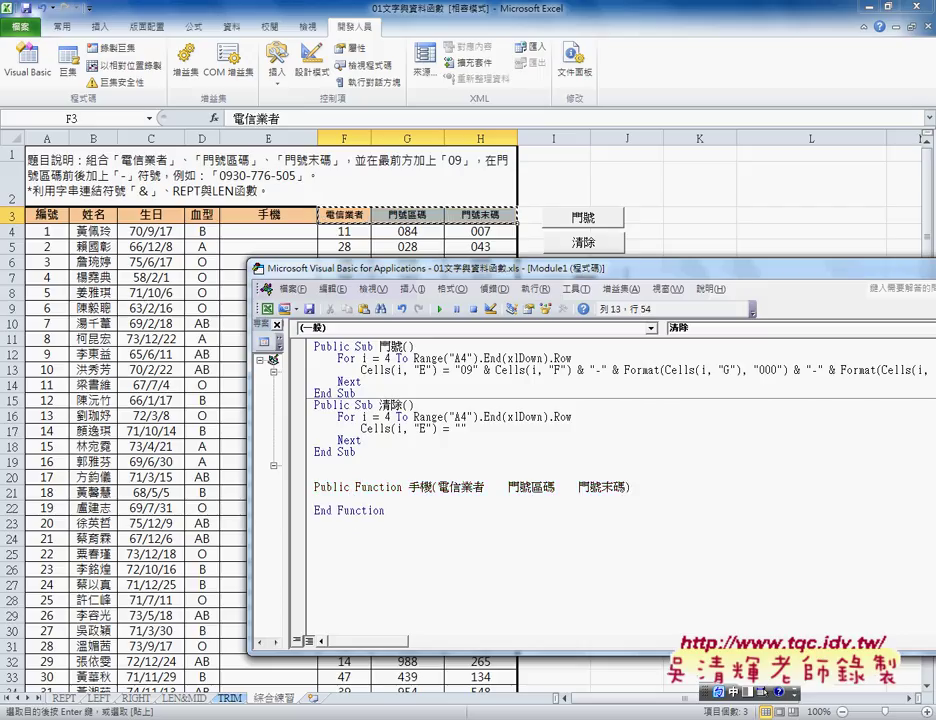
left_click_drag(508, 487, 485, 487)
type(",")
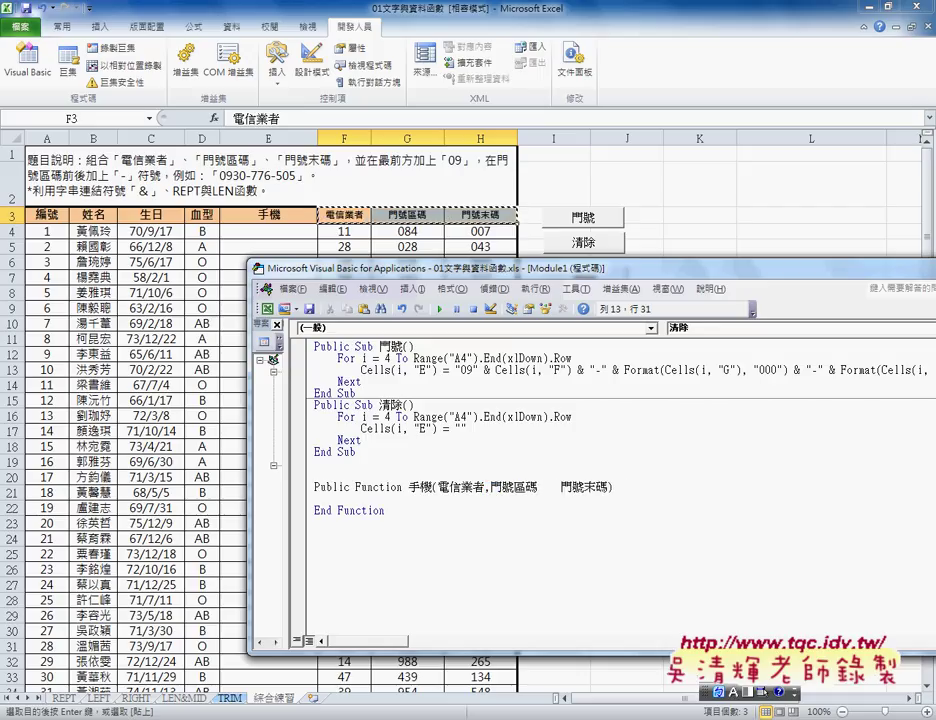
key("Delete")
key("Delete")
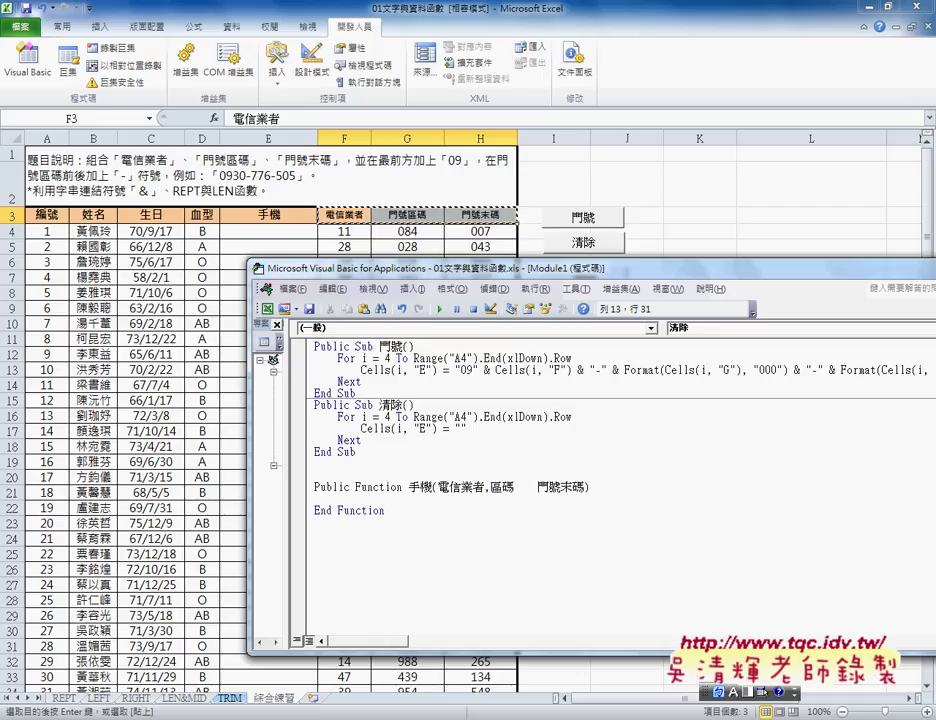